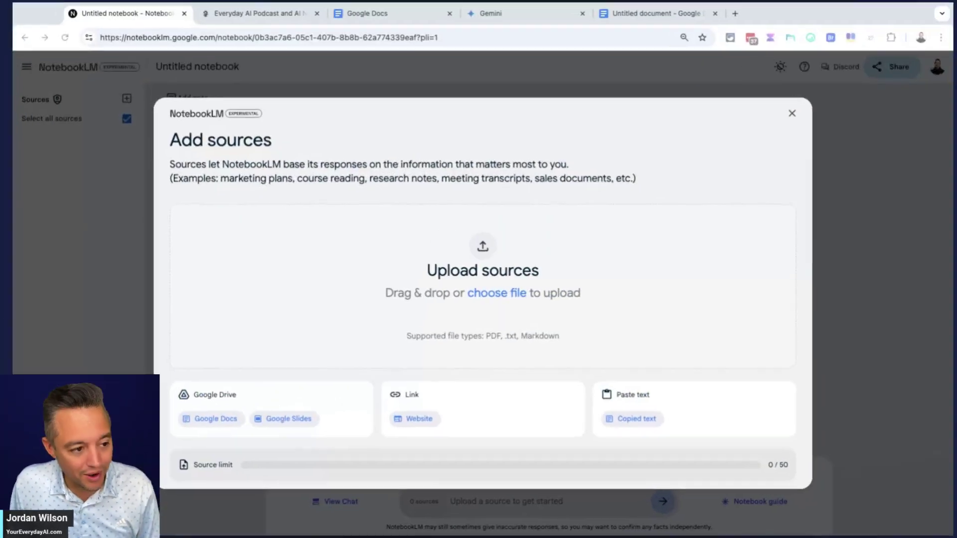
Switch from NotebookLM's Add sources dialog to the Everyday AI Podcast website.
click(282, 15)
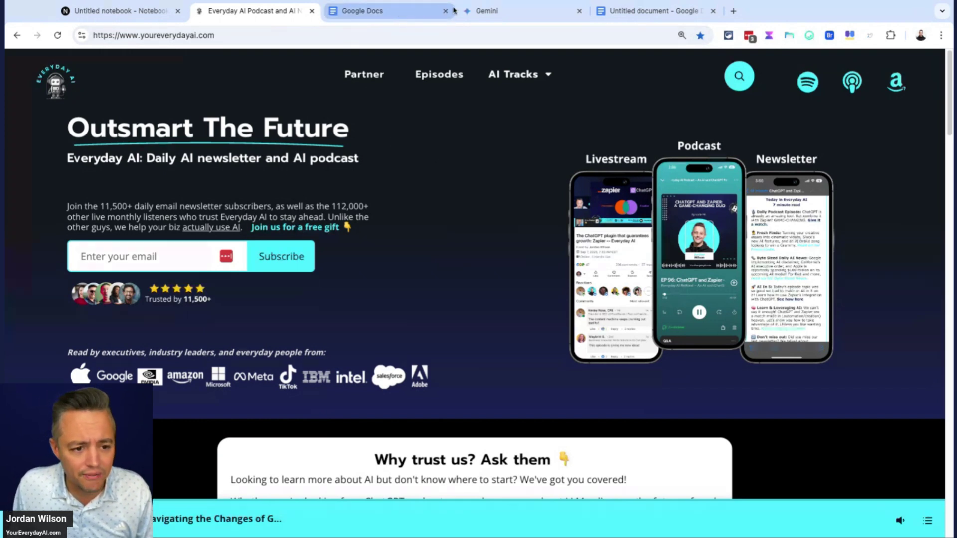
Return to the untitled NotebookLM notebook's Add sources dialog.
click(154, 18)
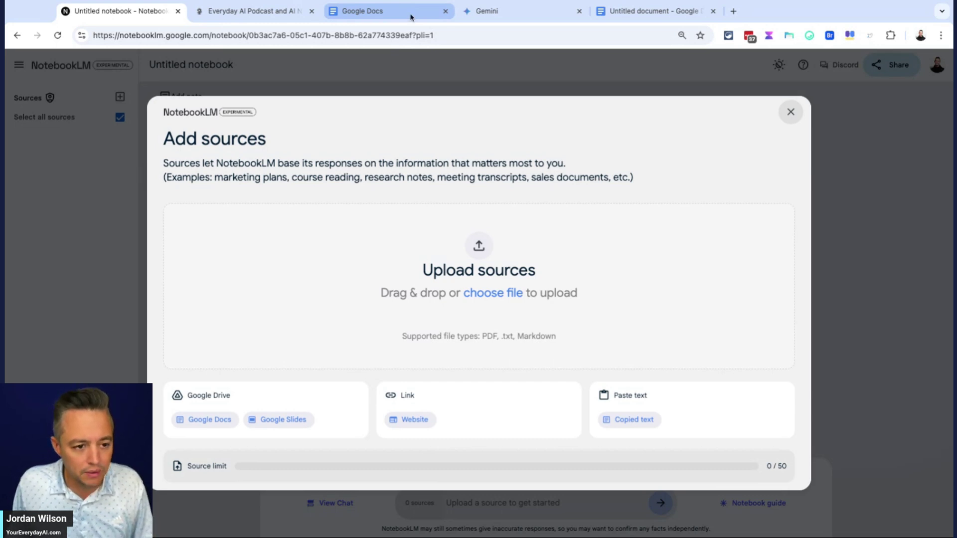
Open the zoomed-in NiH answer-key document and highlight the Chicago Bears fact on page 91.
click(377, 13)
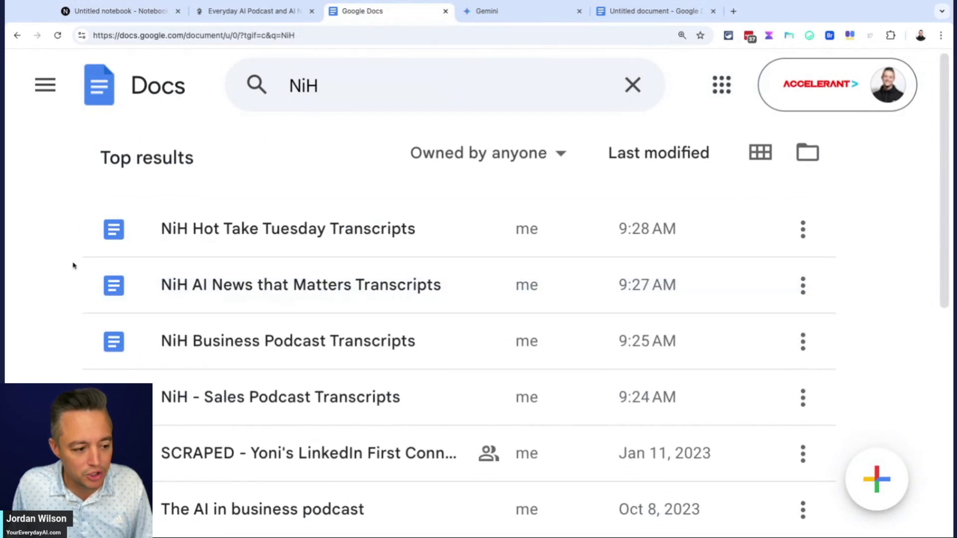
key(ctrl+plus)
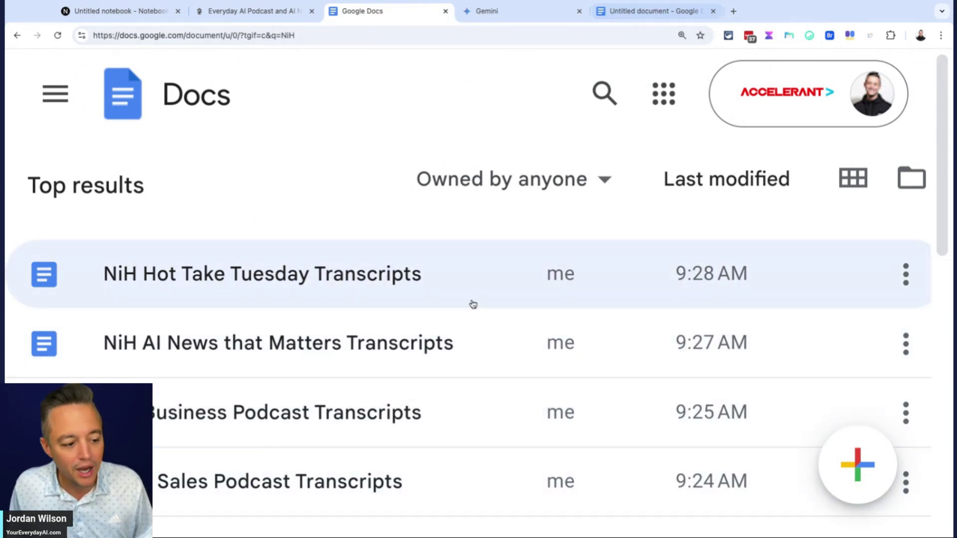
click(662, 11)
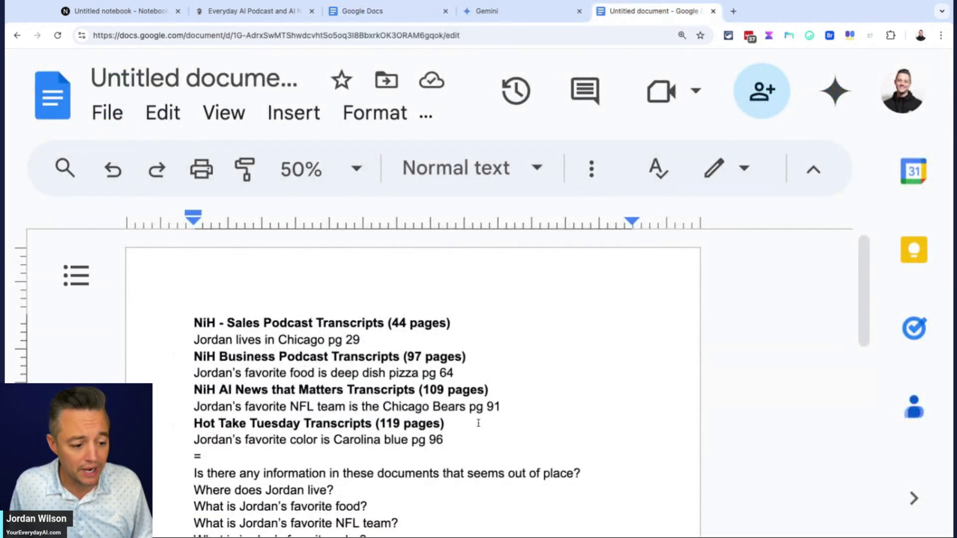
shift+click(458, 438)
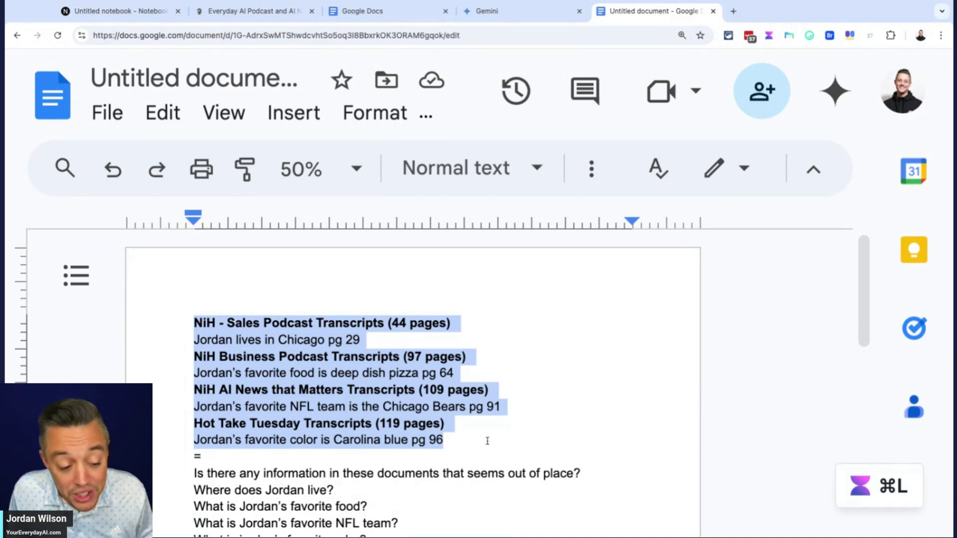
click(511, 408)
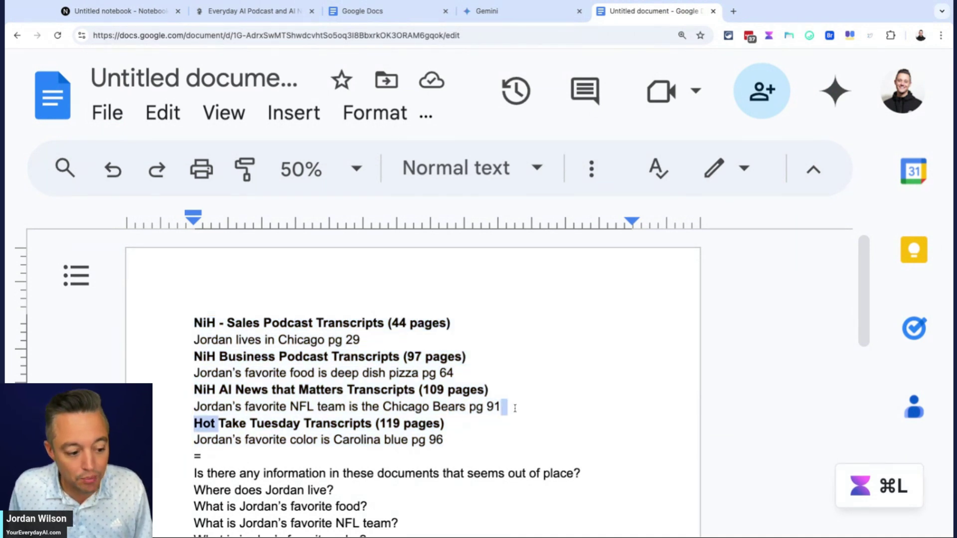
triple_click(514, 407)
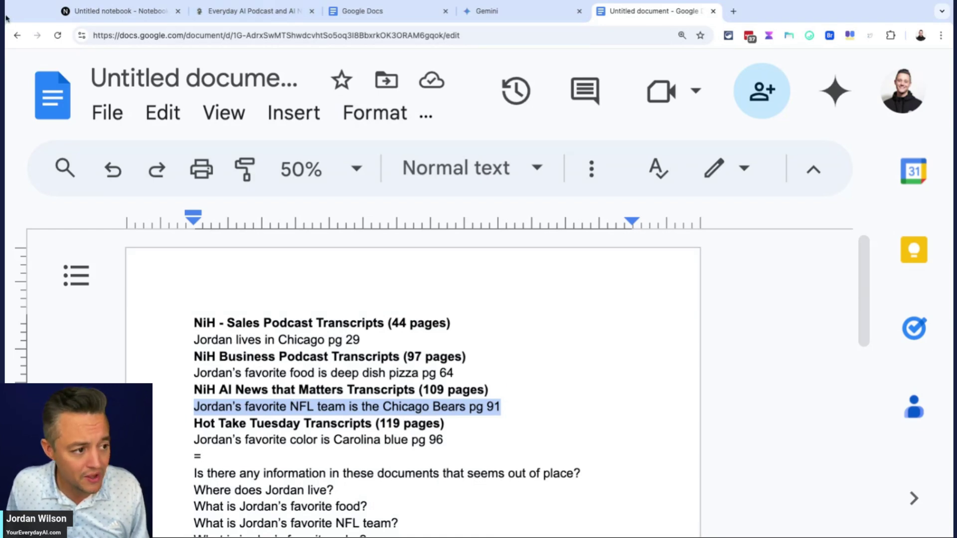
click(97, 14)
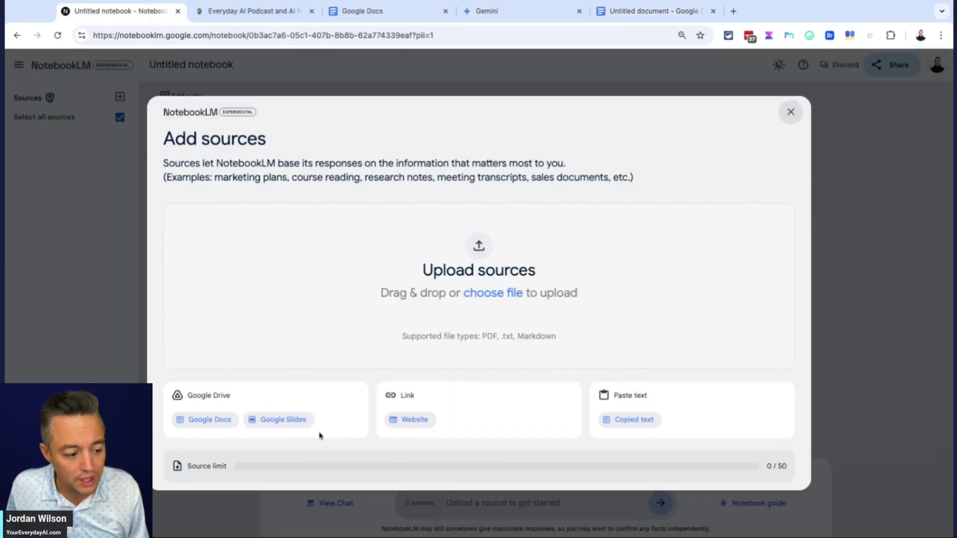
Add the Hot Take Tuesday, AI News that Matters, Business and Sales NiH transcripts, selecting all sources.
click(220, 424)
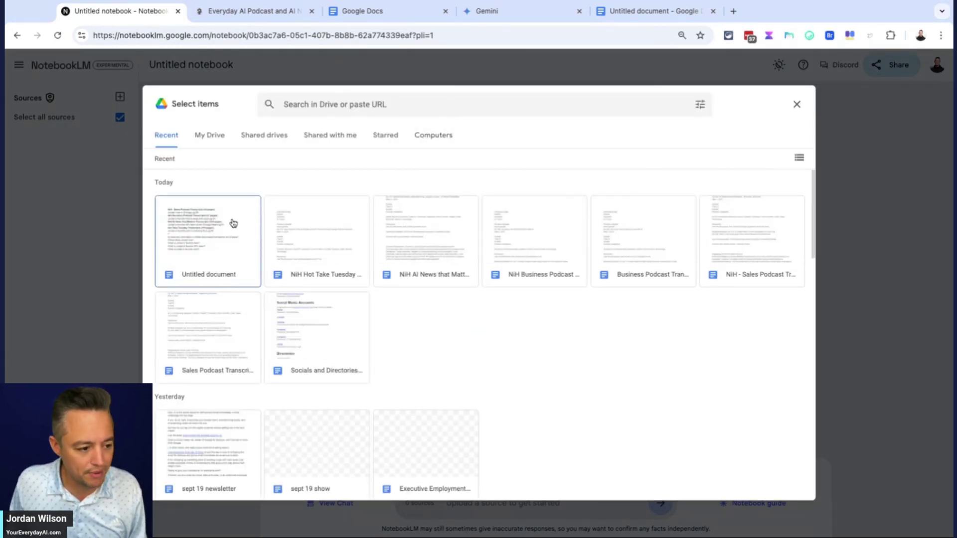
click(332, 244)
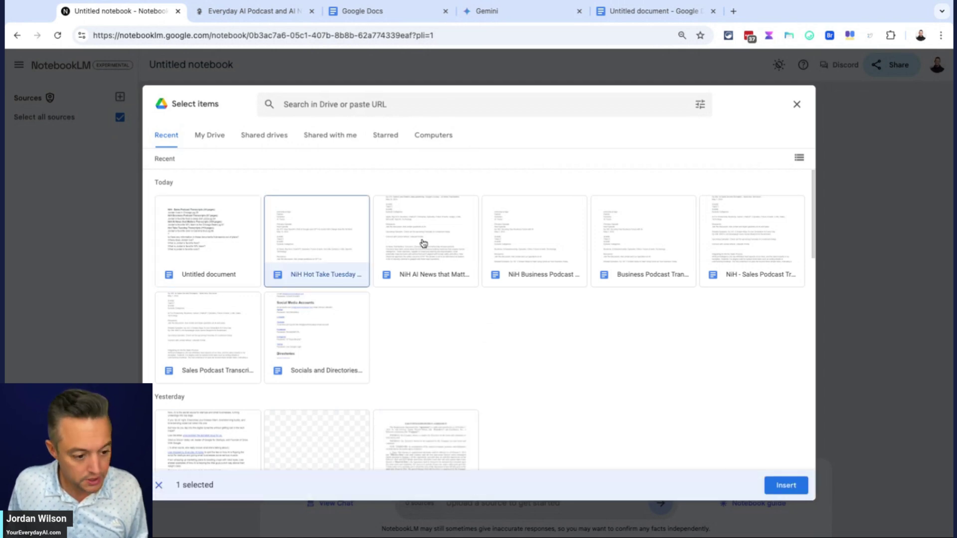
click(422, 243)
click(520, 256)
click(718, 248)
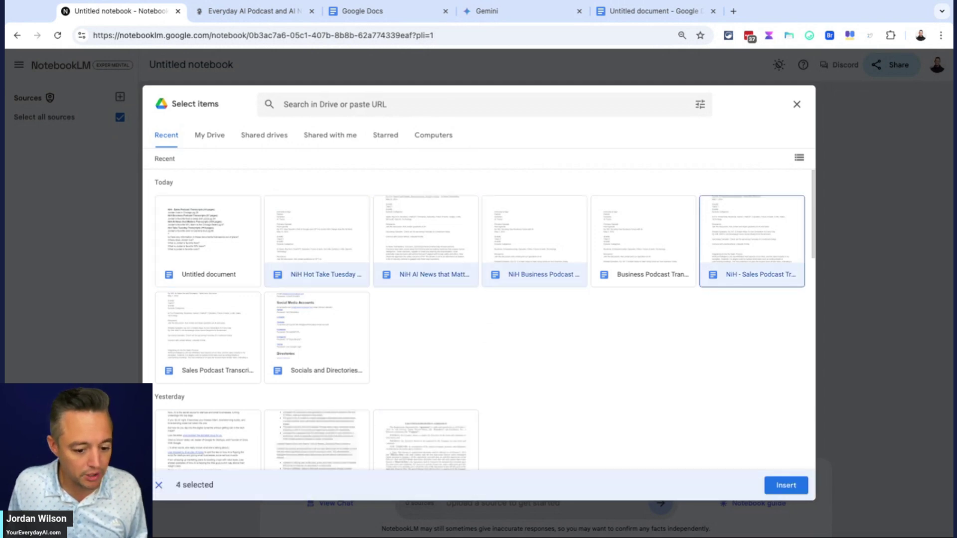
click(794, 487)
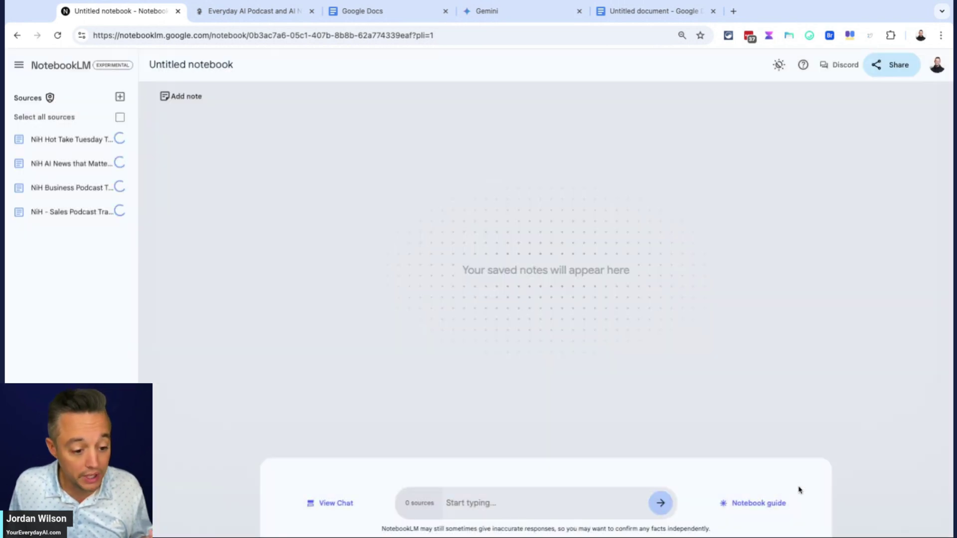
click(122, 117)
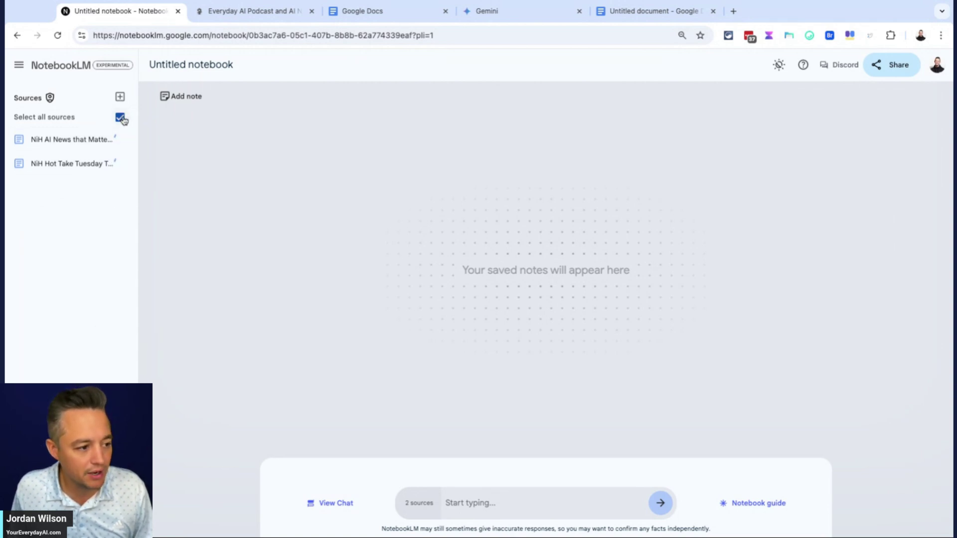
Attach the Sales, Business, Hot Take Tuesday and AI News that Matters NiH transcripts from Drive in Gemini.
click(488, 12)
click(794, 109)
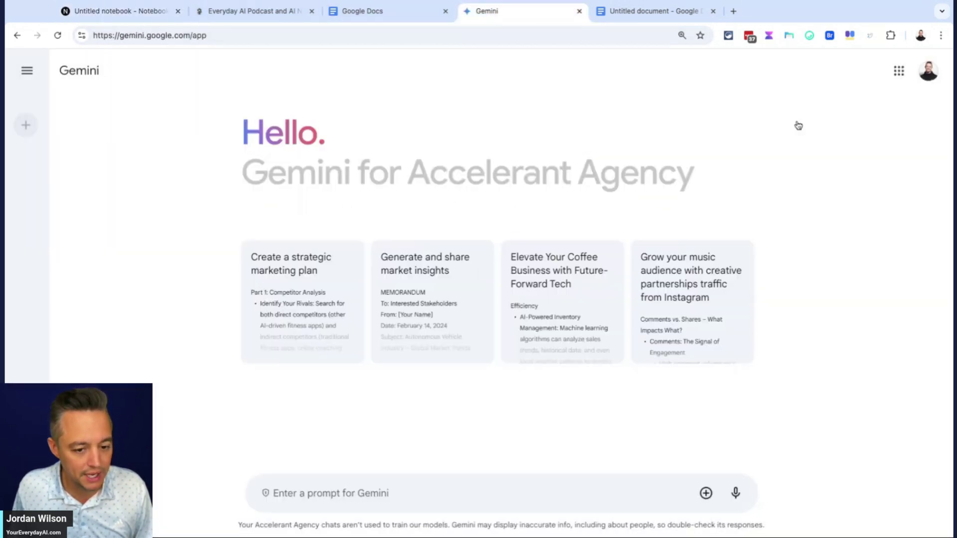
click(705, 493)
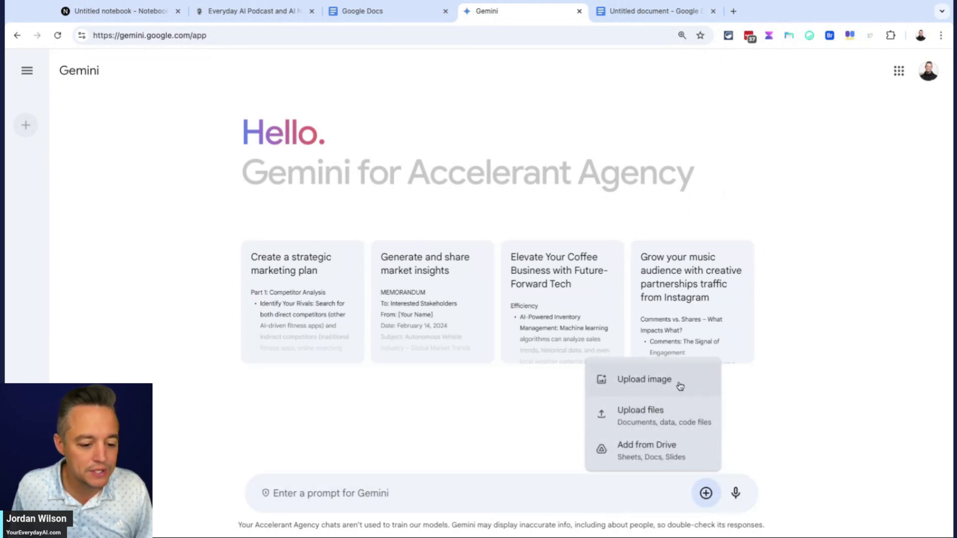
click(666, 451)
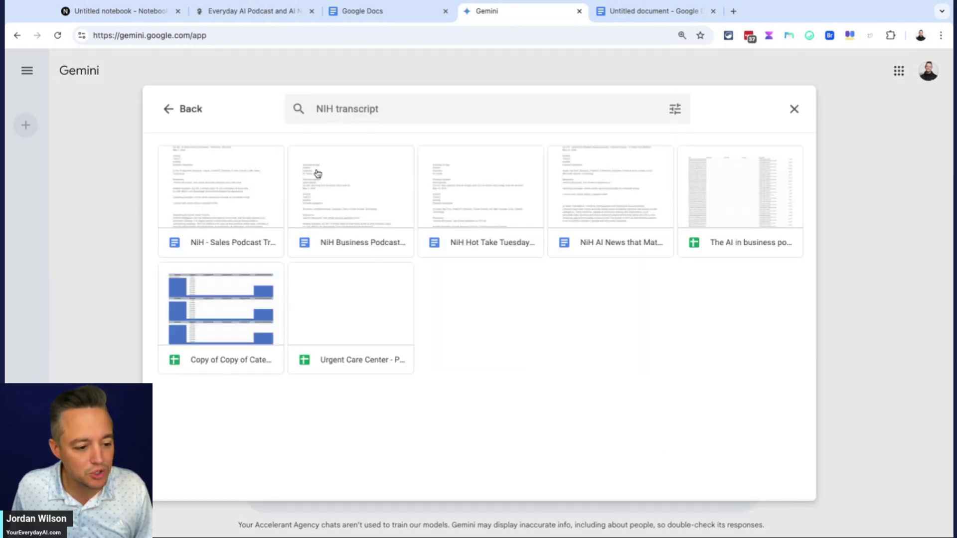
click(262, 186)
click(344, 188)
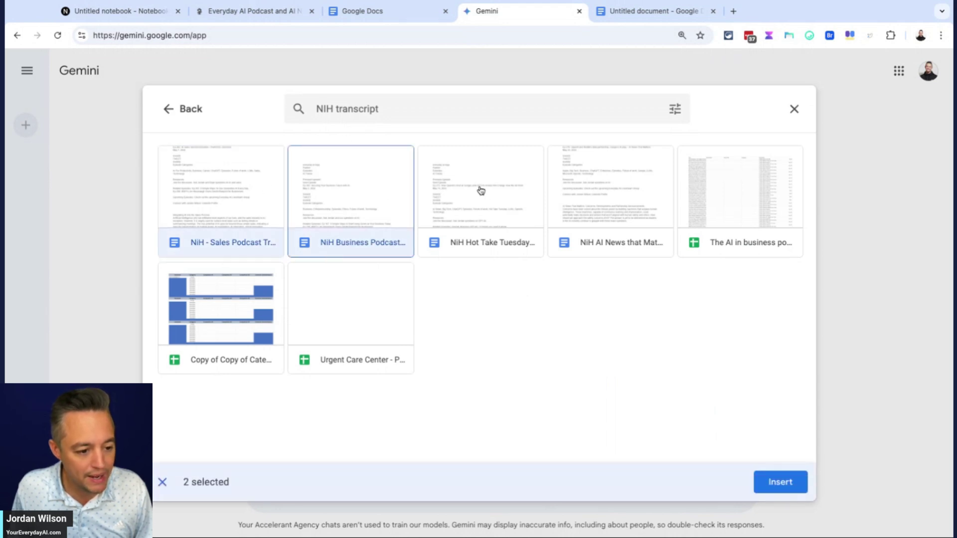
click(481, 190)
click(641, 206)
click(776, 482)
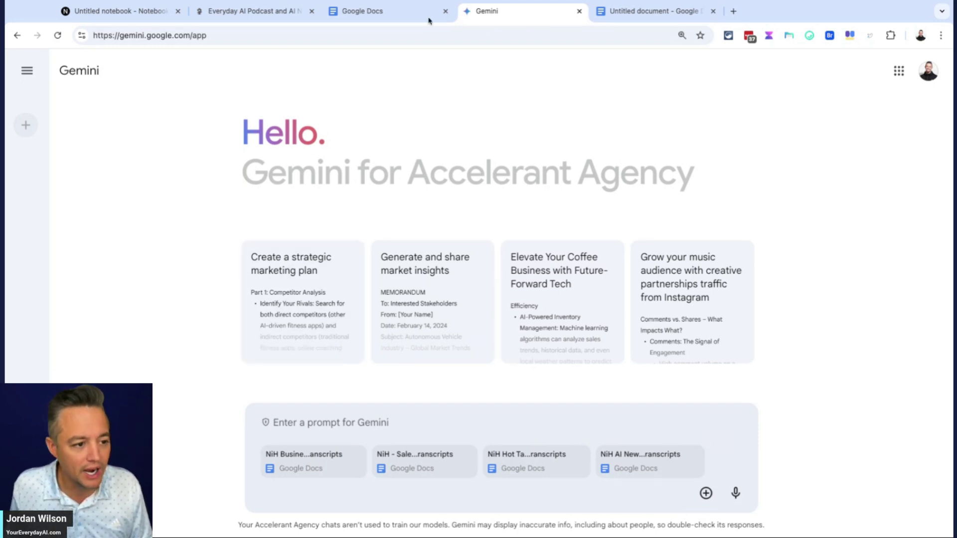
Confirm NotebookLM's Notebook guide covers all four sources, then open the answer-key document.
click(155, 19)
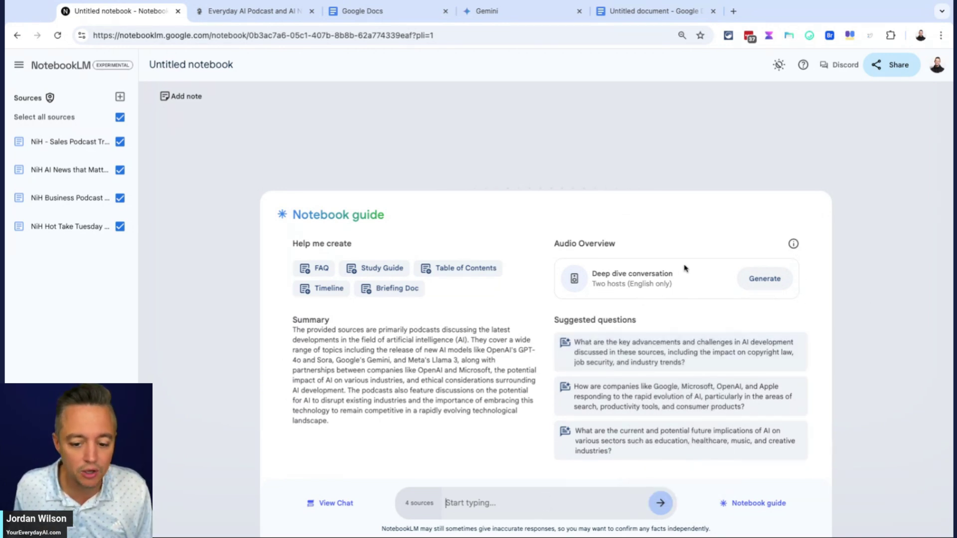
click(663, 7)
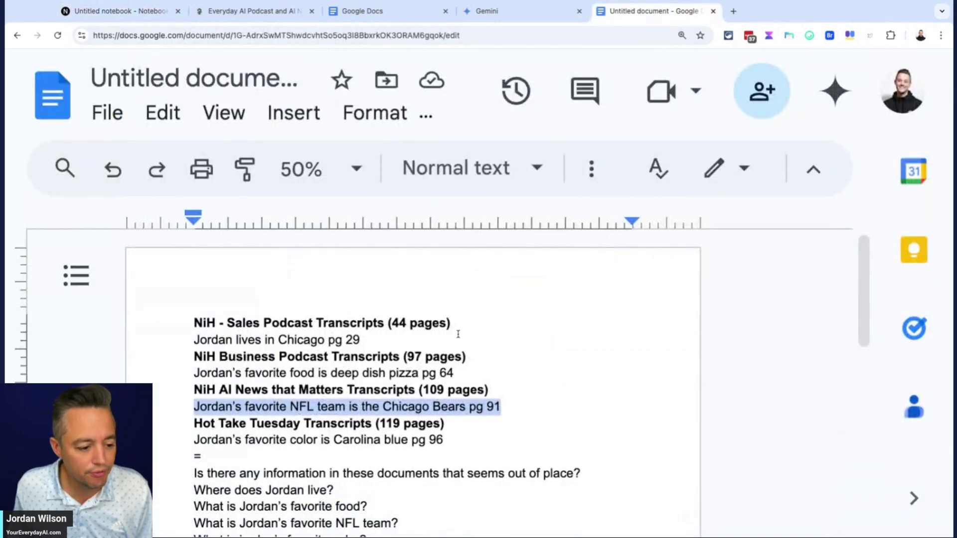
scroll(458, 334, down, 2)
double_click(400, 374)
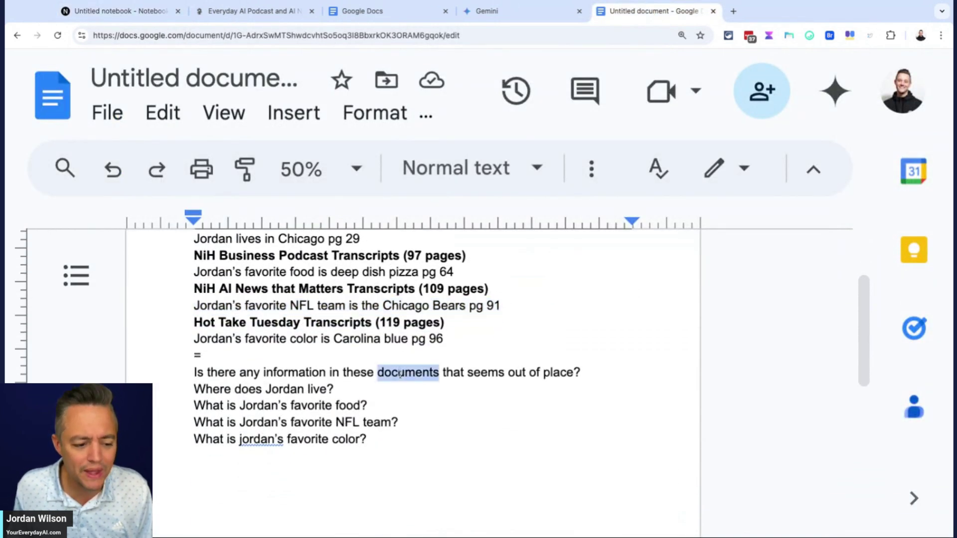
click(589, 370)
key(ctrl+shift+Left)
key(ctrl+shift+Left)
key(ctrl+shift+Left)
key(ctrl+shift+Left)
key(ctrl+shift+Left)
key(ctrl+shift+Left)
key(ctrl+shift+Left)
key(ctrl+shift+Left)
key(ctrl+shift+Left)
key(ctrl+shift+Left)
key(ctrl+shift+Left)
key(ctrl+shift+Left)
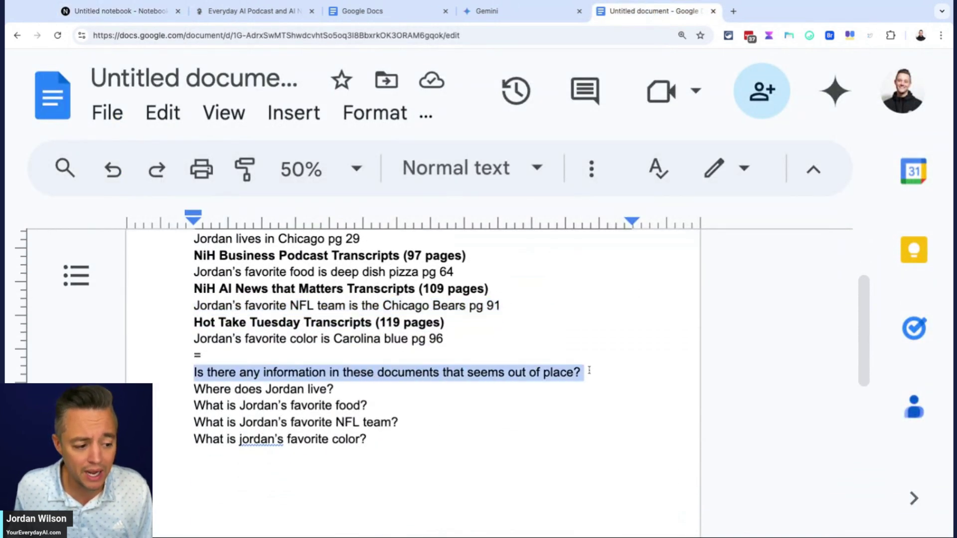
click(333, 431)
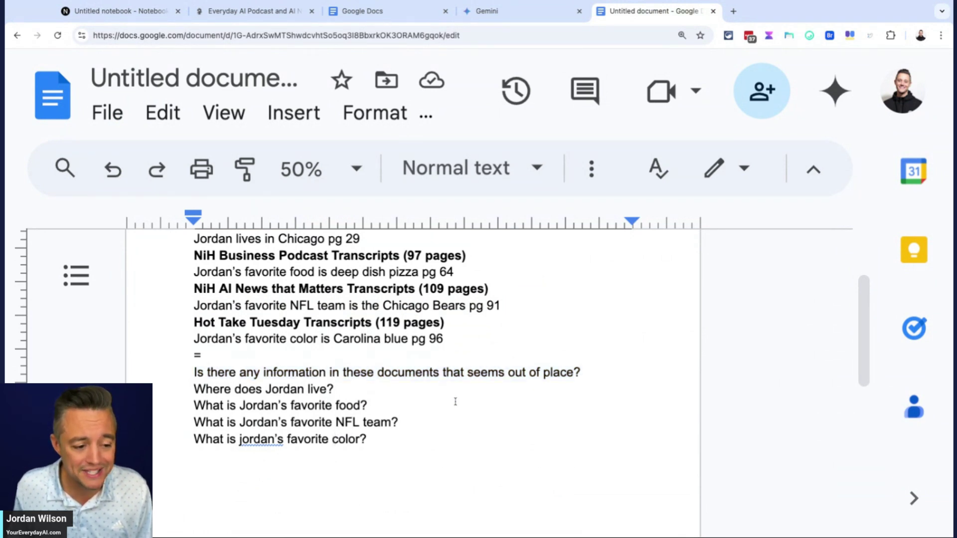
scroll(455, 401, up, 2)
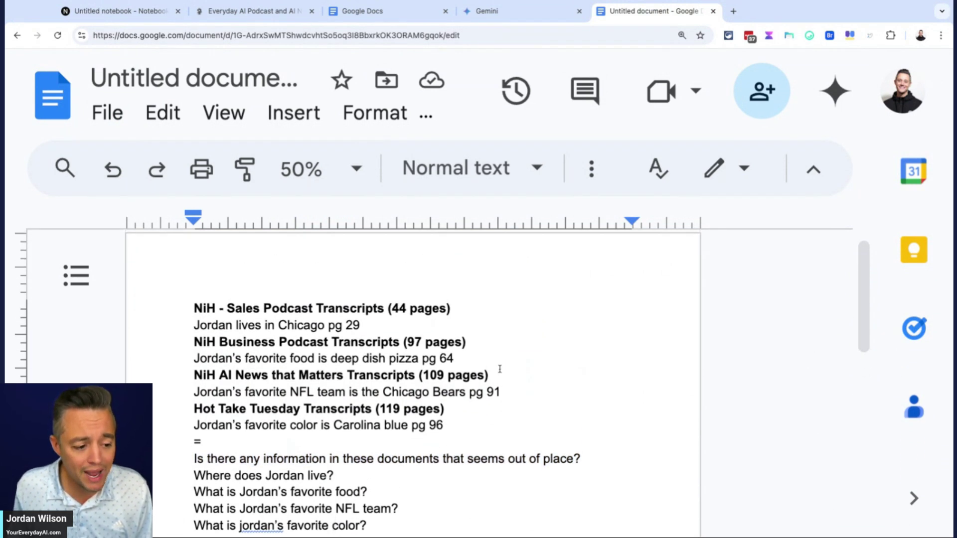
triple_click(489, 361)
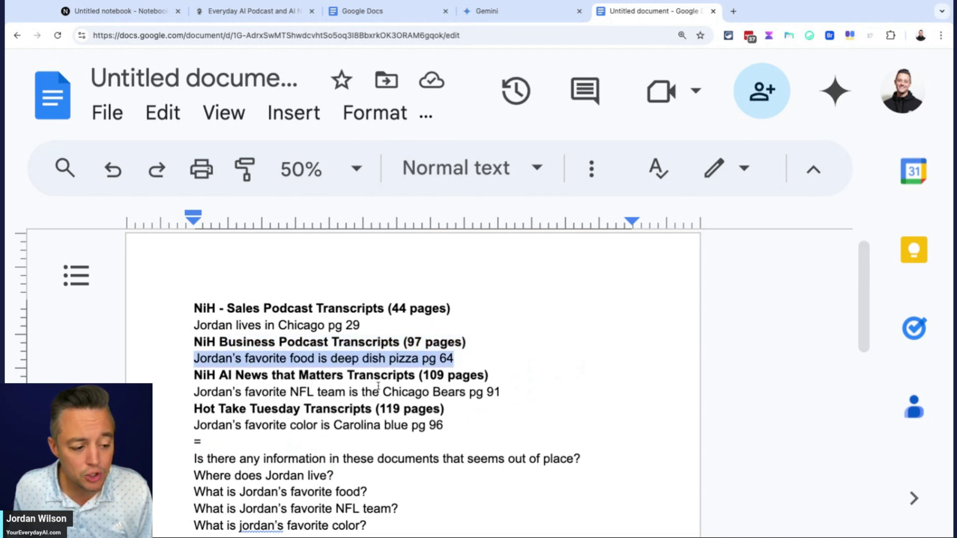
triple_click(564, 389)
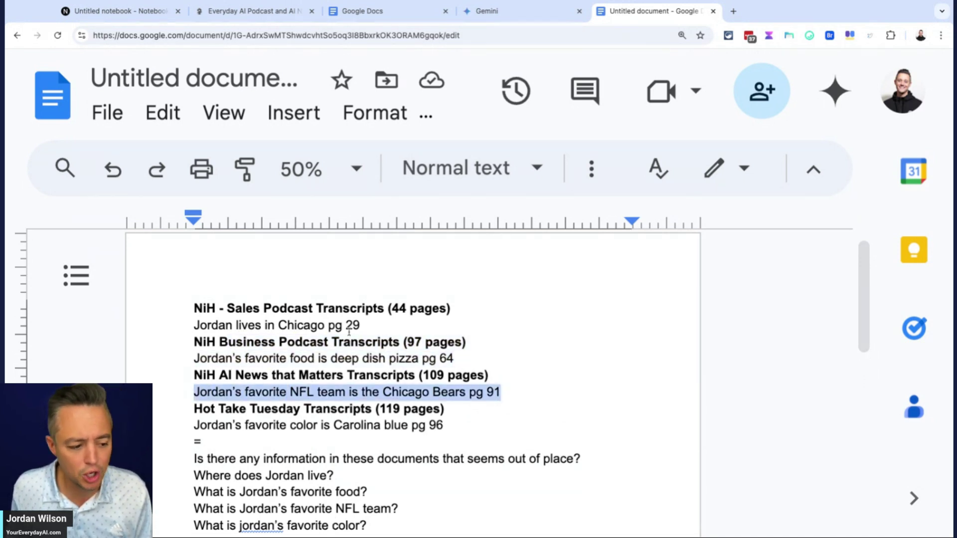
click(319, 308)
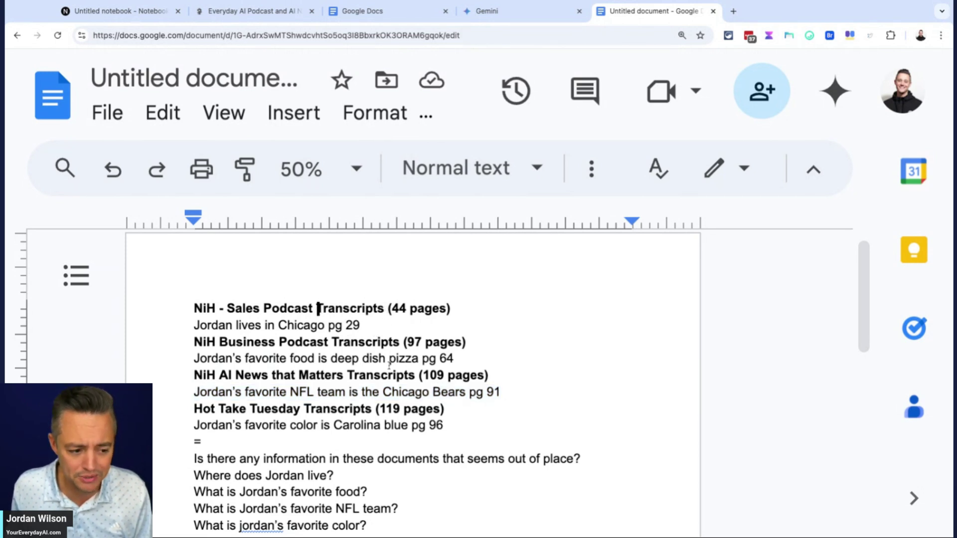
drag(400, 344, 157, 341)
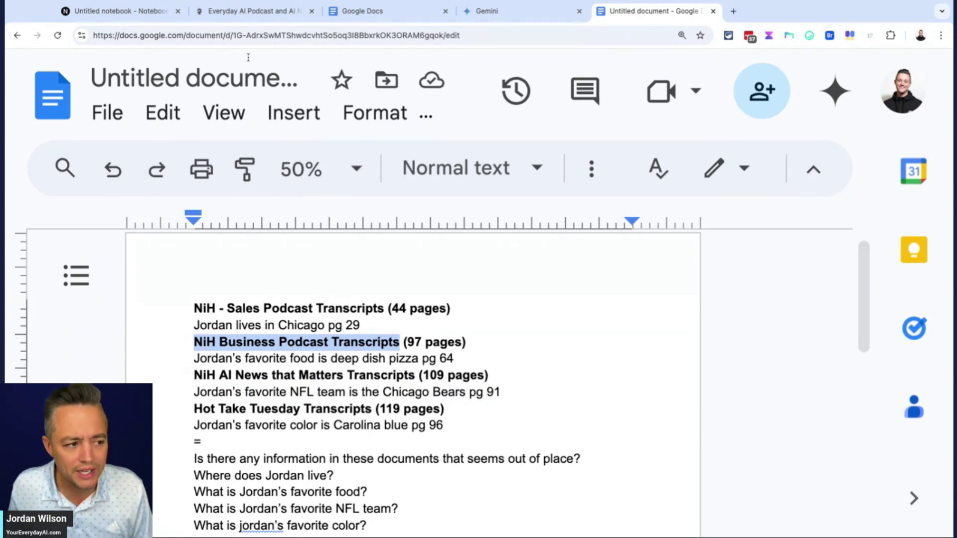
click(151, 12)
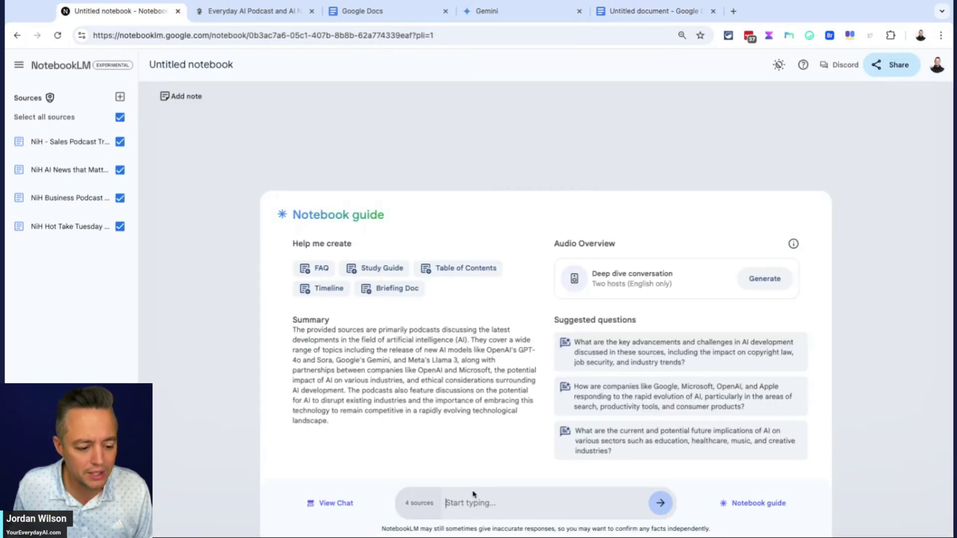
Ask NotebookLM whether any information in these documents seems out of place.
key(ctrl+v)
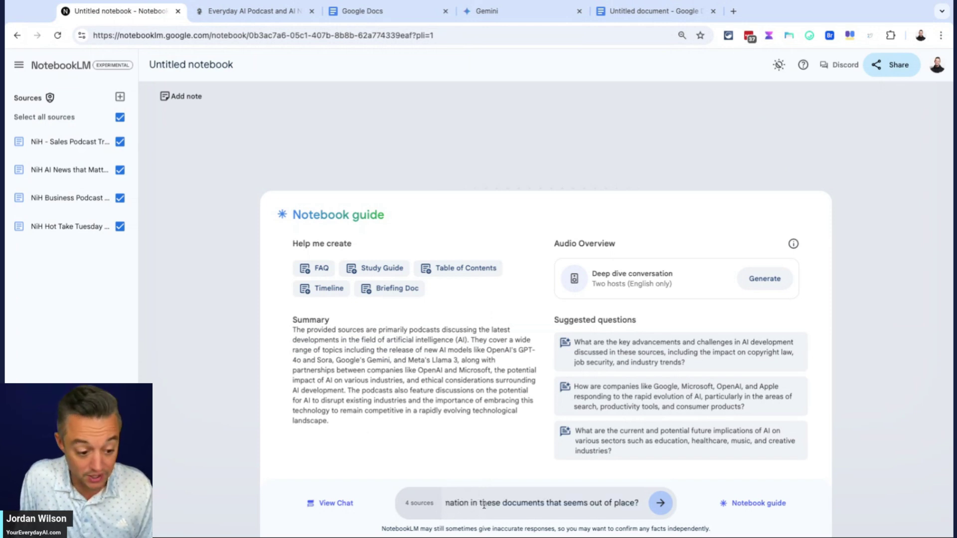
key(ctrl+plus)
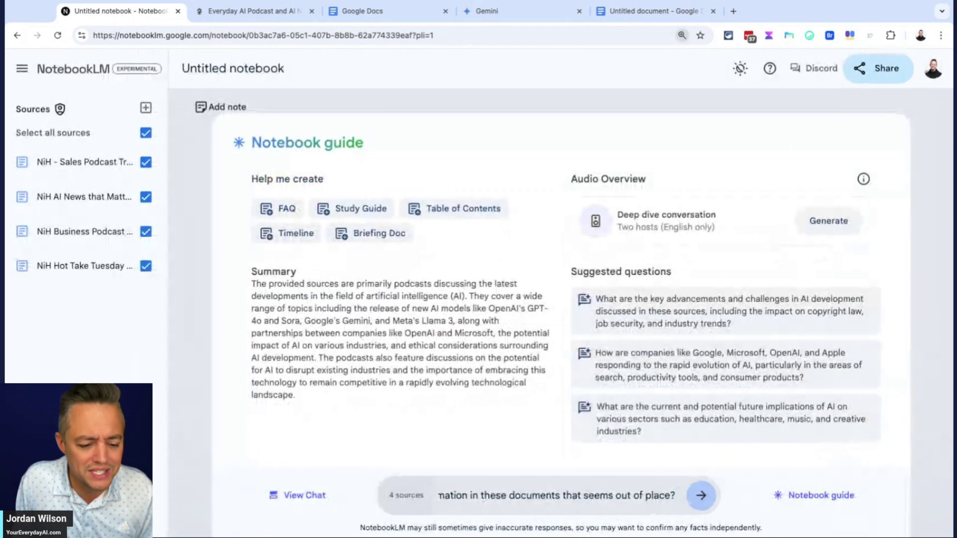
click(702, 496)
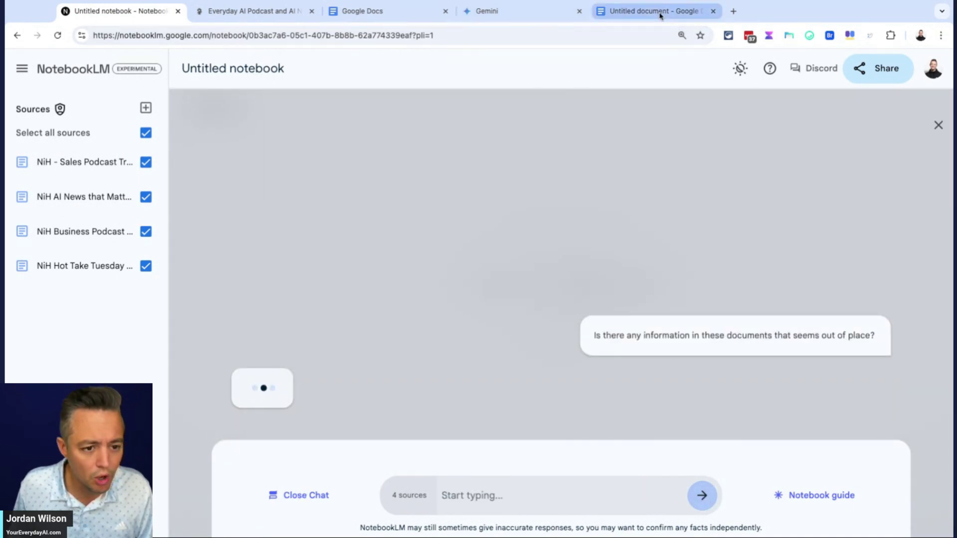
click(554, 14)
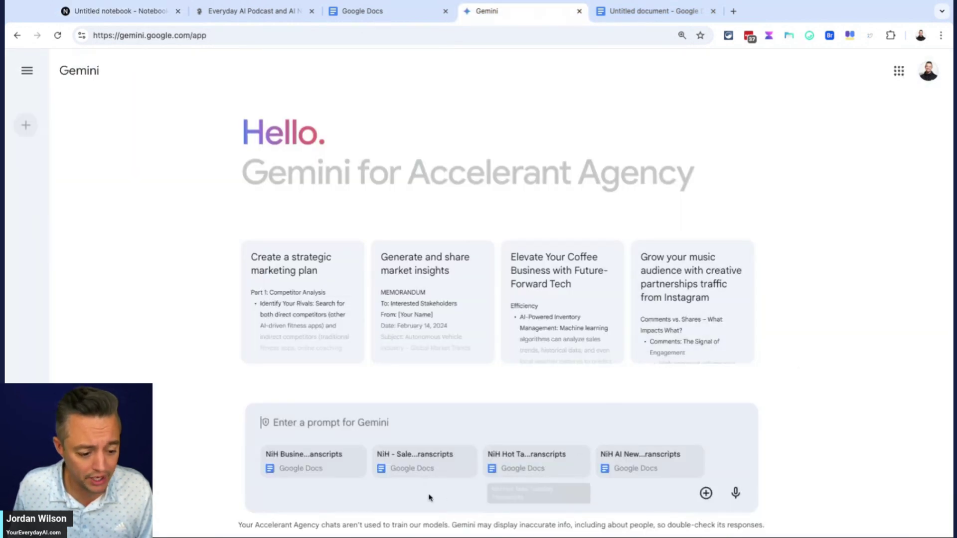
Submit the same out-of-place question to Gemini with the four NiH transcripts attached.
text(Is there any information in these documents that seems out of place?)
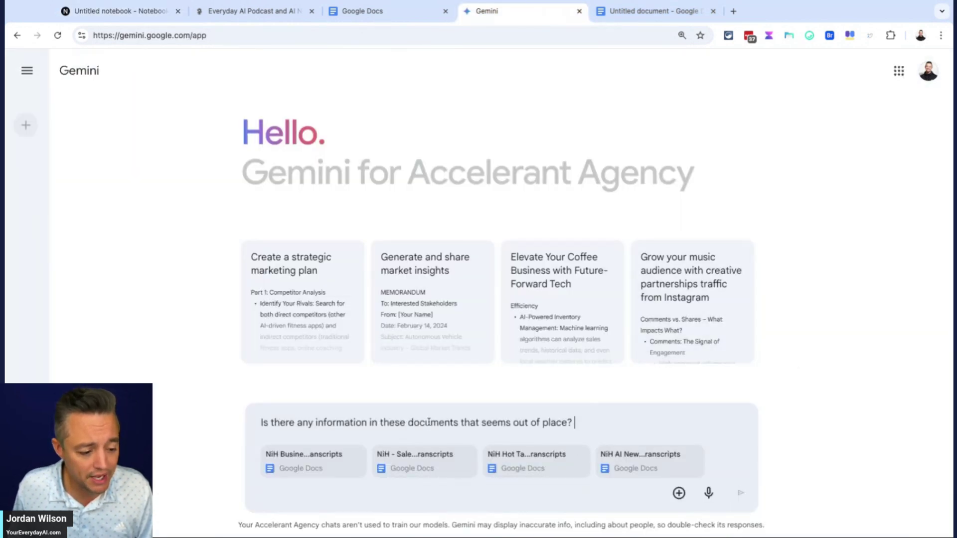
click(737, 494)
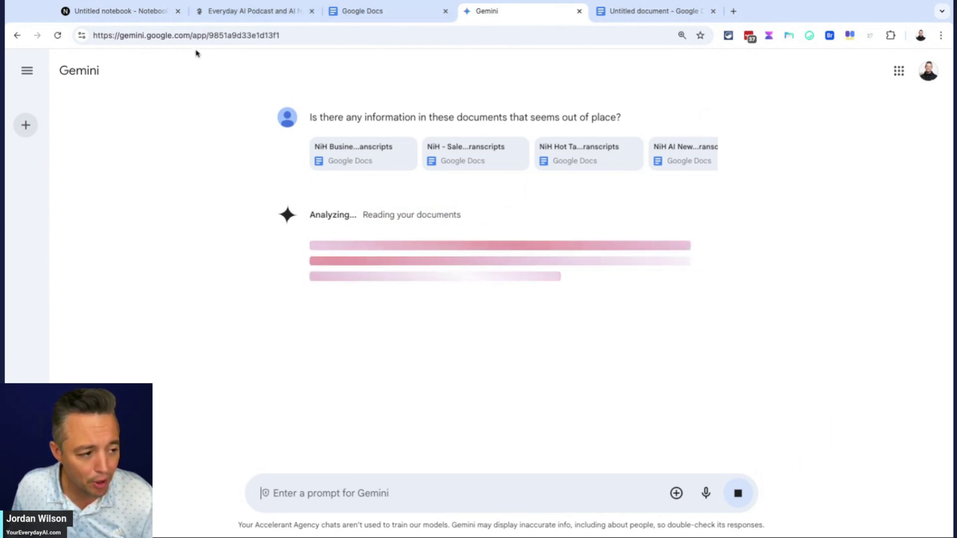
click(142, 12)
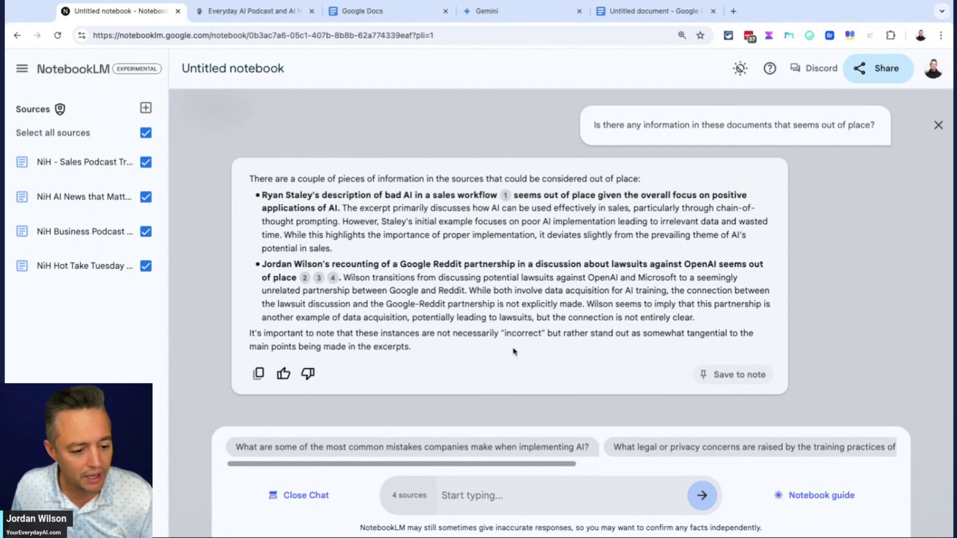
mouse_move(510, 351)
mouse_down()
mouse_move(386, 303)
mouse_move(262, 208)
mouse_move(258, 192)
mouse_up()
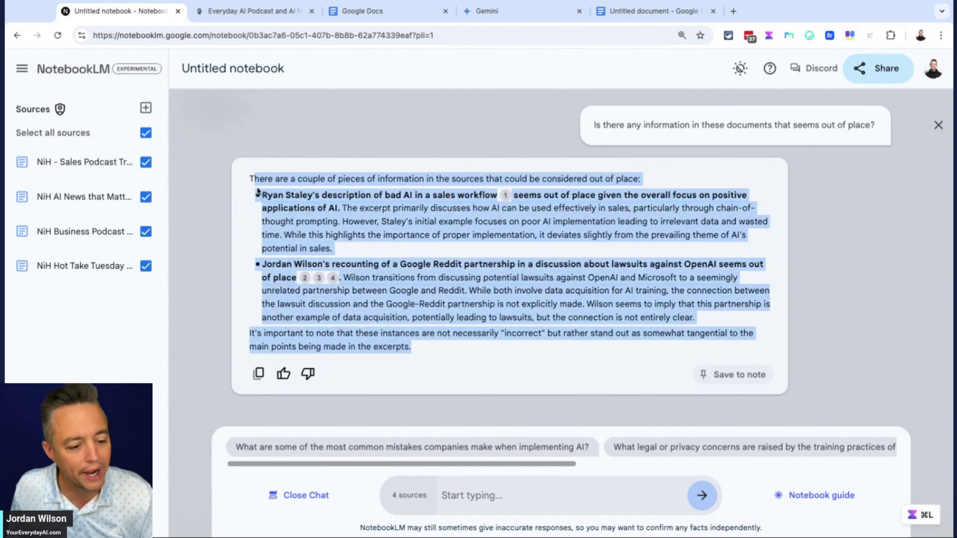
triple_click(416, 180)
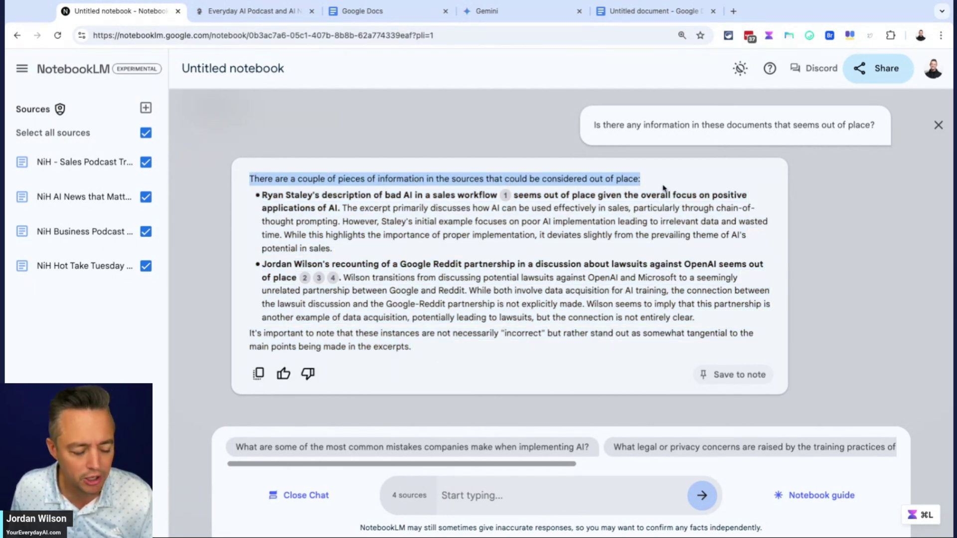
drag(389, 196, 412, 207)
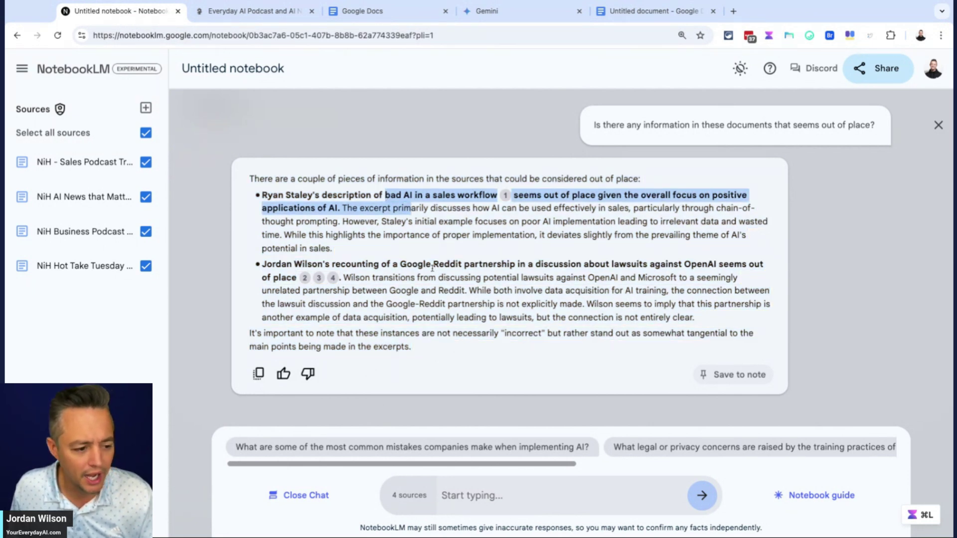
drag(421, 290, 419, 304)
click(494, 267)
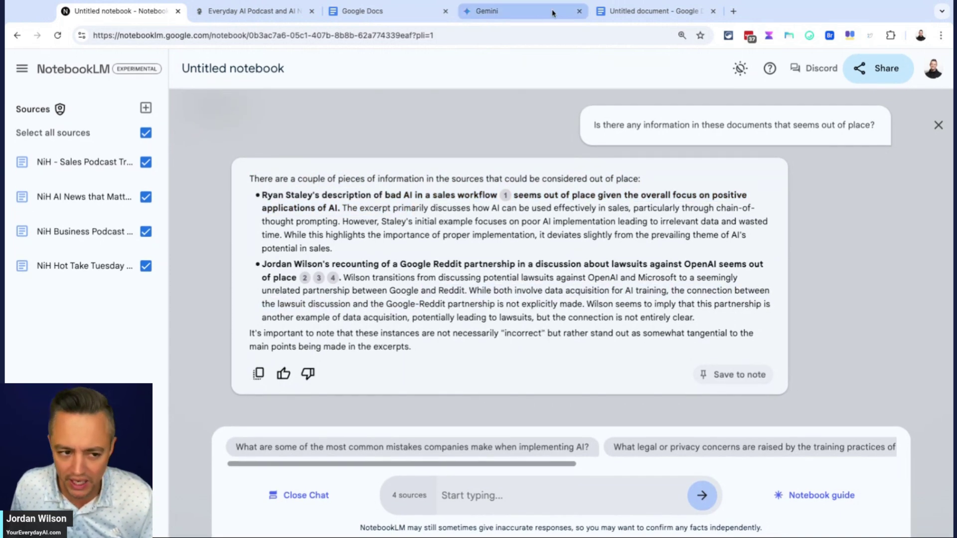
Read through Gemini's answer flagging four out-of-place items, including AGI skepticism and OpenAI safety concerns.
click(540, 14)
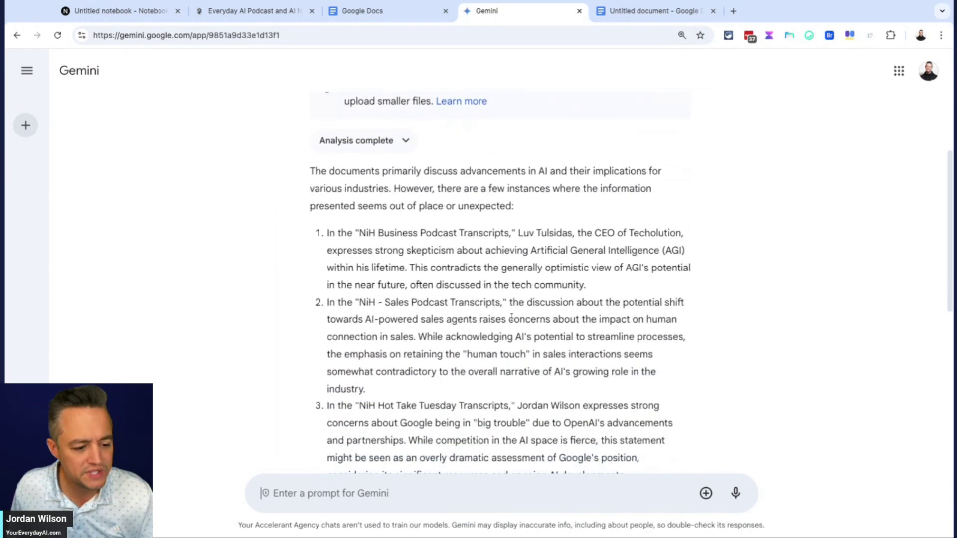
scroll(511, 319, down, 5)
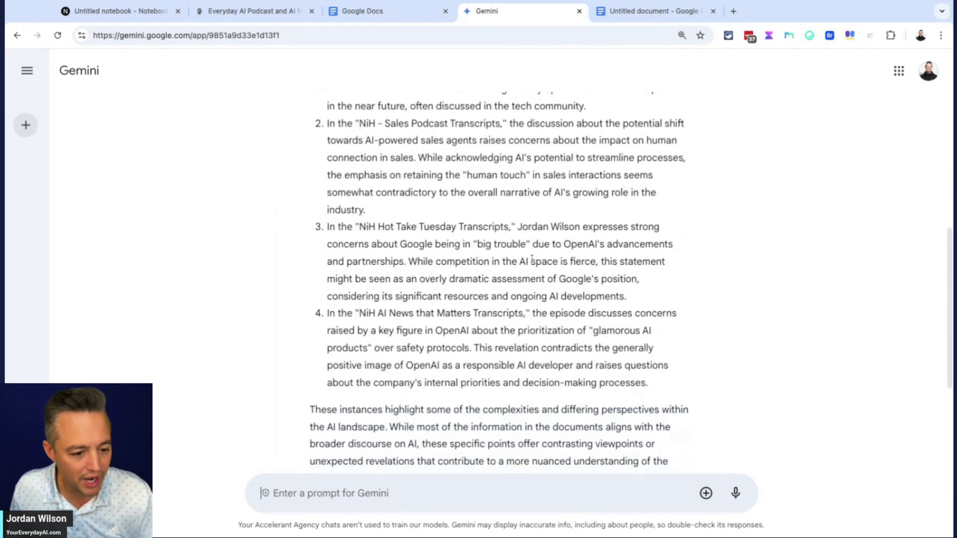
scroll(487, 241, down, 5)
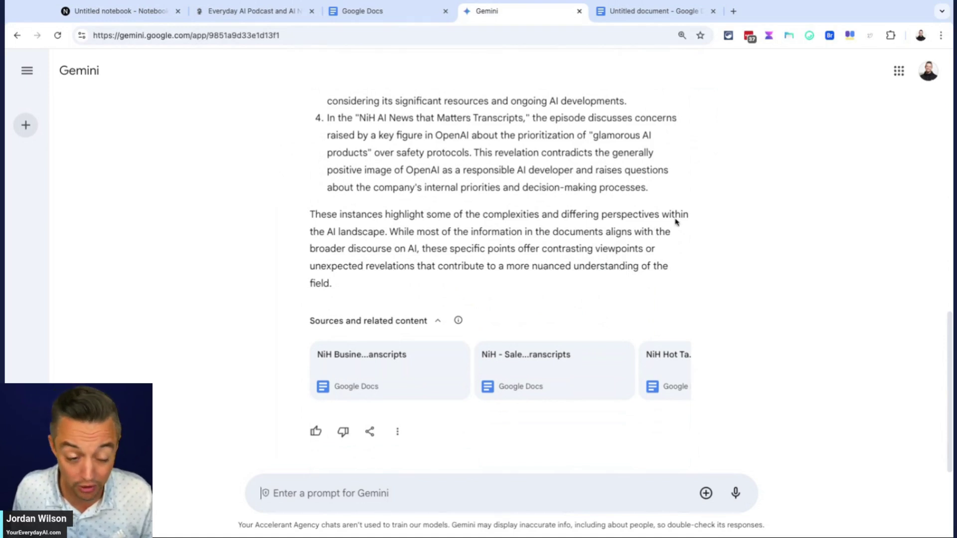
Copy a question line from the notes document into NotebookLM's chat, then delete it.
click(642, 12)
scroll(414, 412, down, 1)
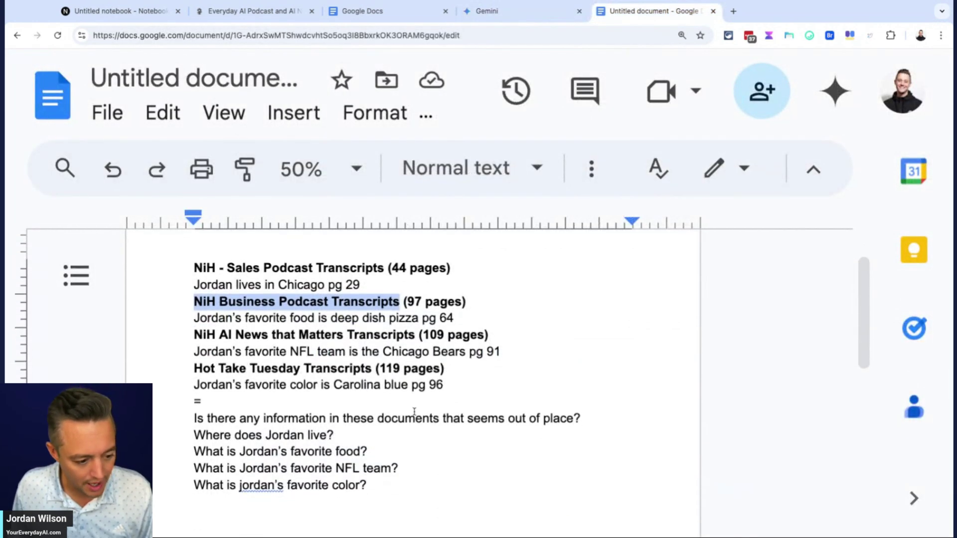
triple_click(366, 421)
key(ctrl+c)
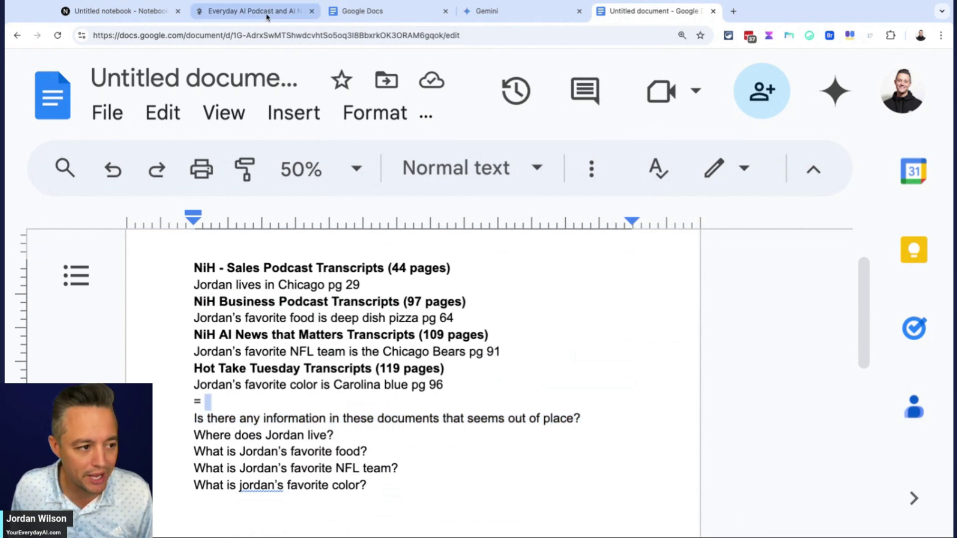
click(103, 15)
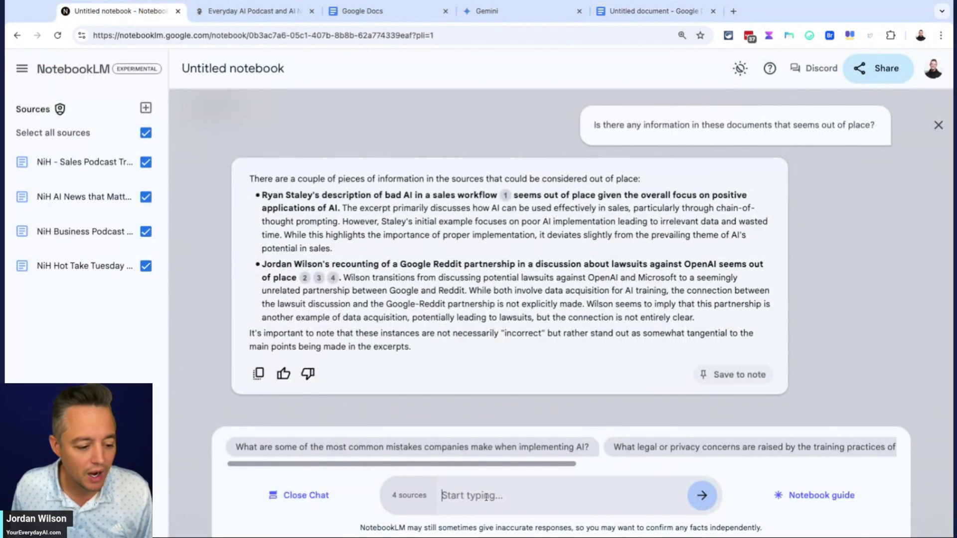
key(ctrl+v)
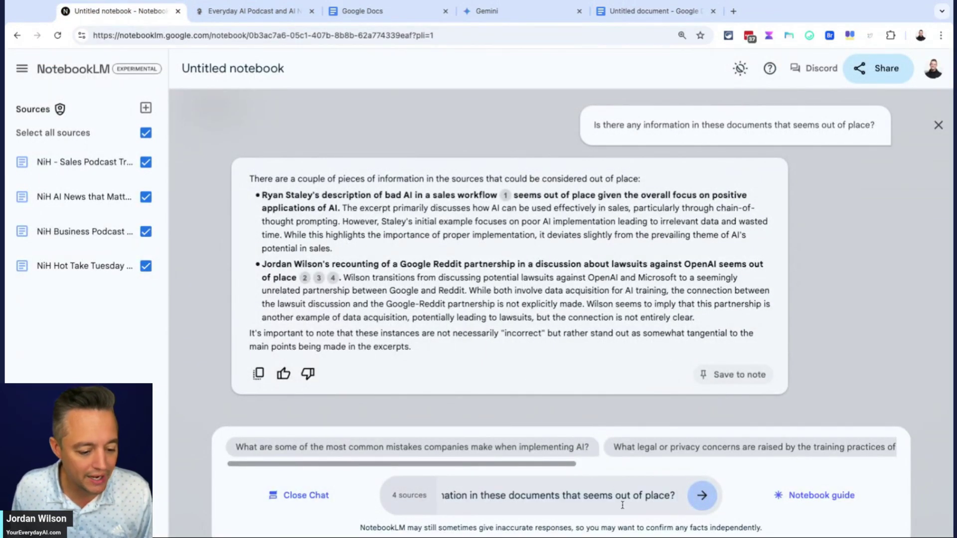
drag(622, 505, 545, 499)
key(ctrl+a)
key(BackSpace)
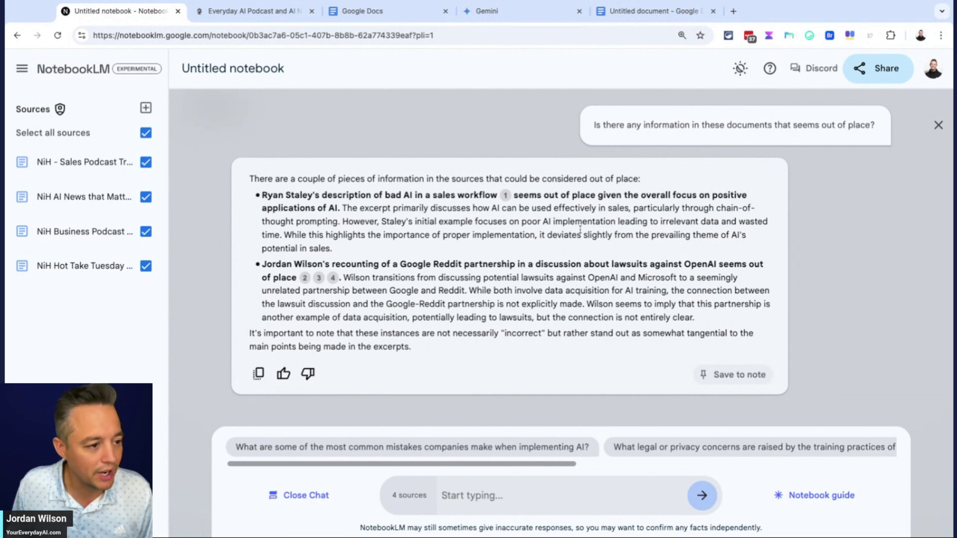
Select the question asking where the host lives in the notes document and return to NotebookLM.
click(394, 14)
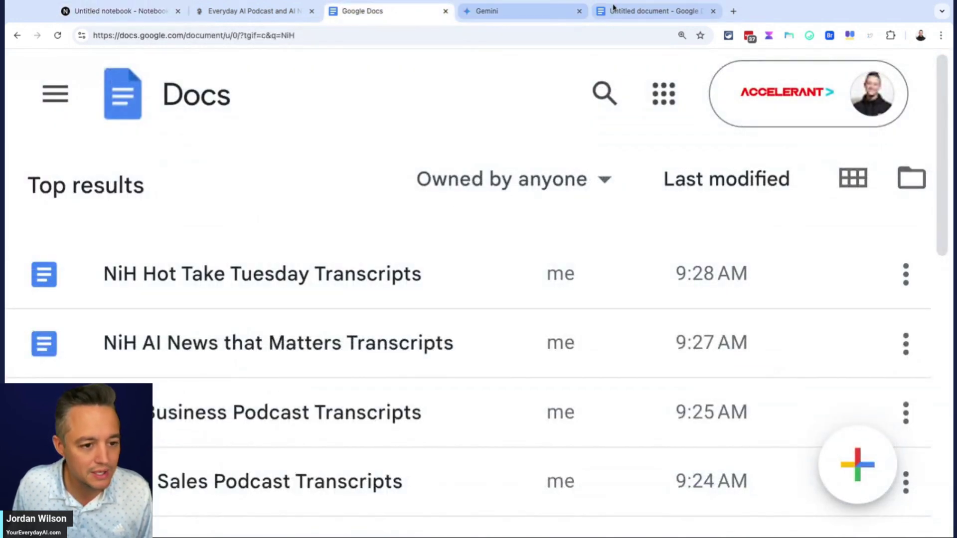
click(614, 7)
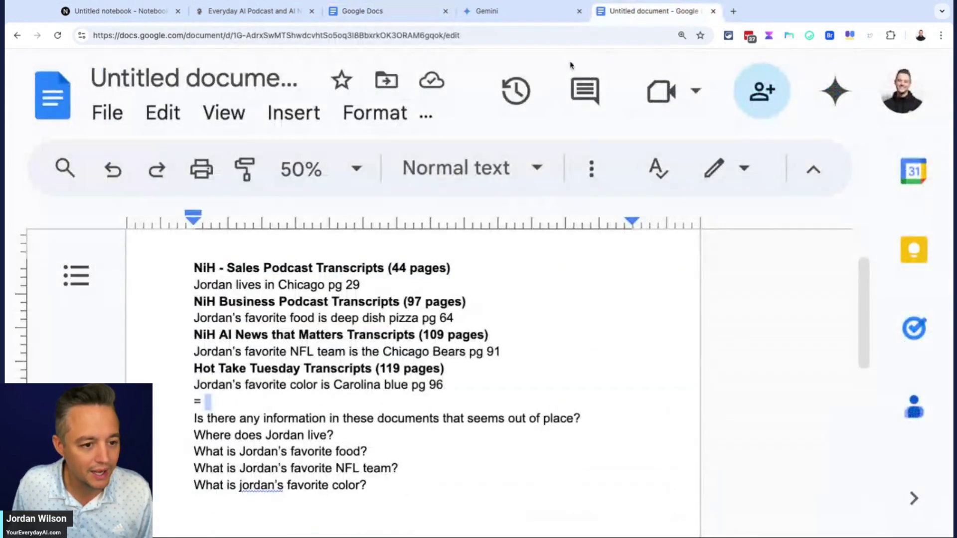
triple_click(347, 440)
key(super+c)
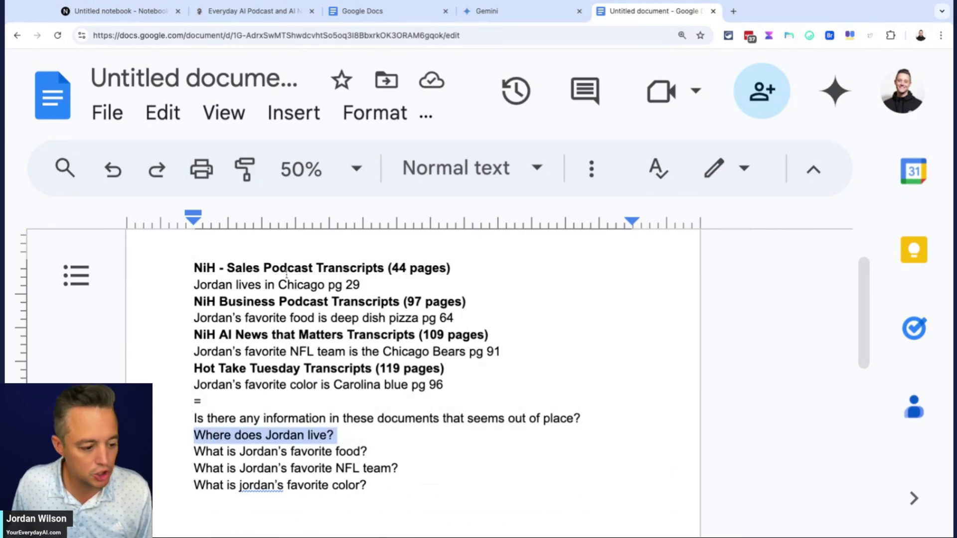
click(120, 11)
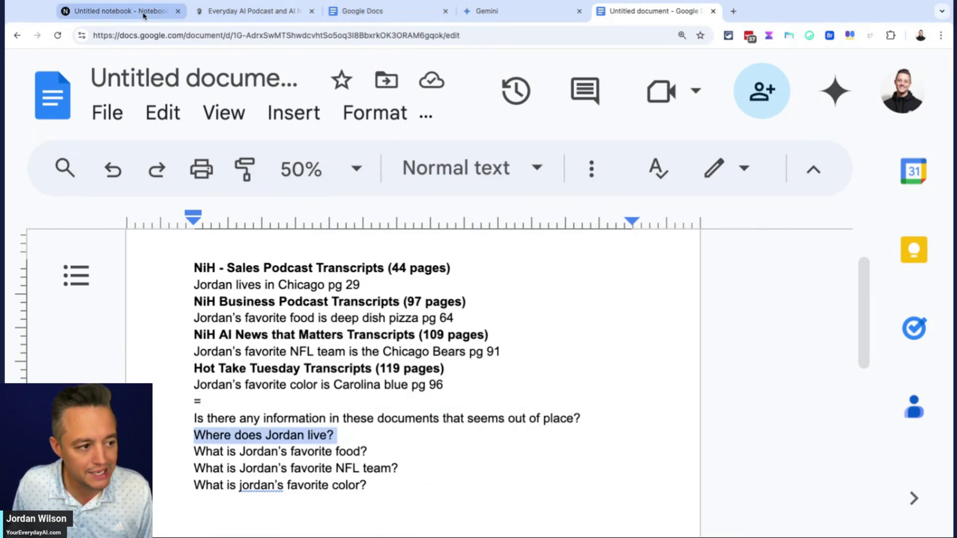
Ask NotebookLM and Gemini where the host lives, ending on NotebookLM's Chicago answer.
key(super+v)
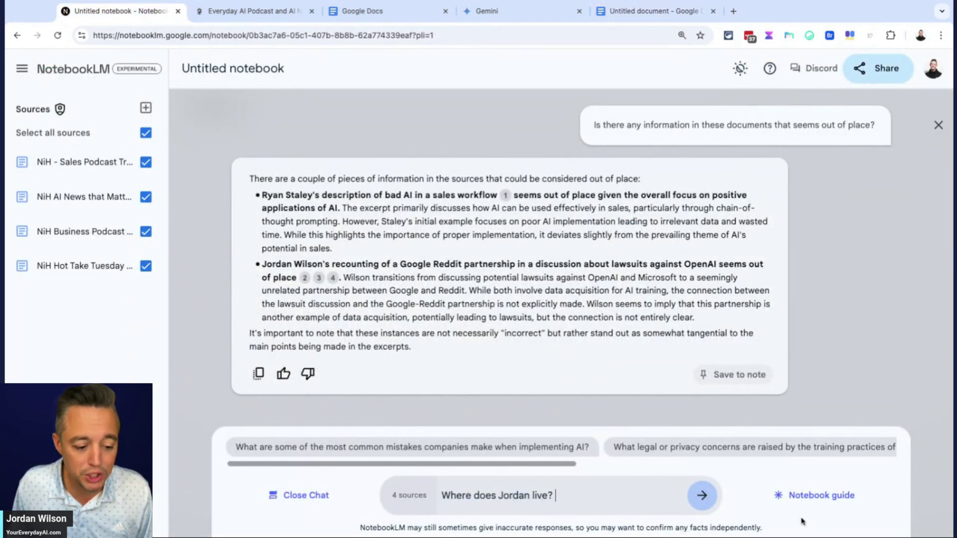
click(703, 496)
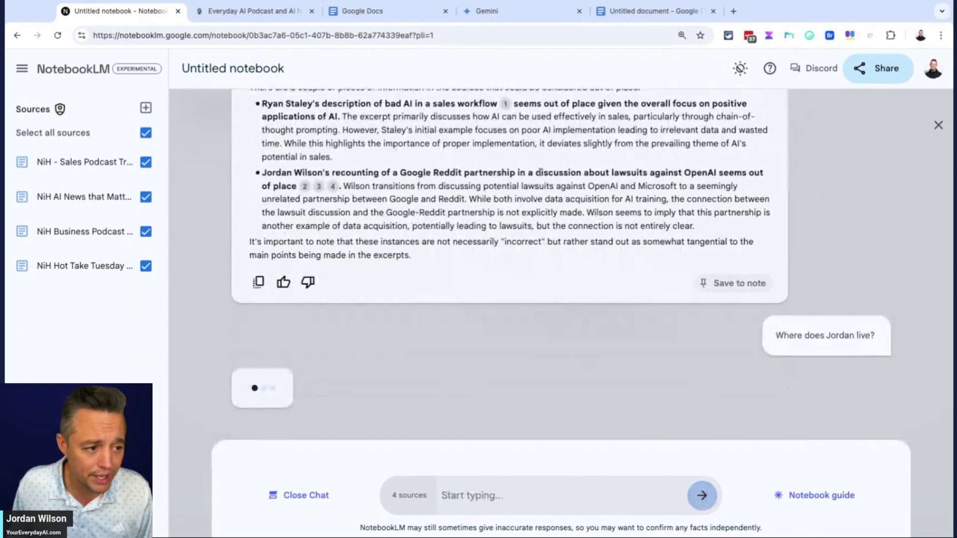
click(508, 9)
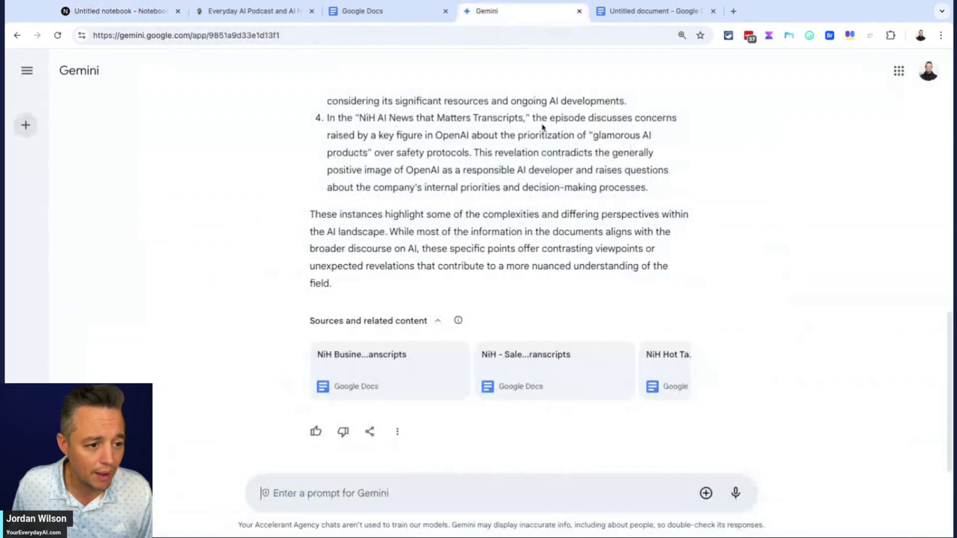
key(super+v)
click(734, 492)
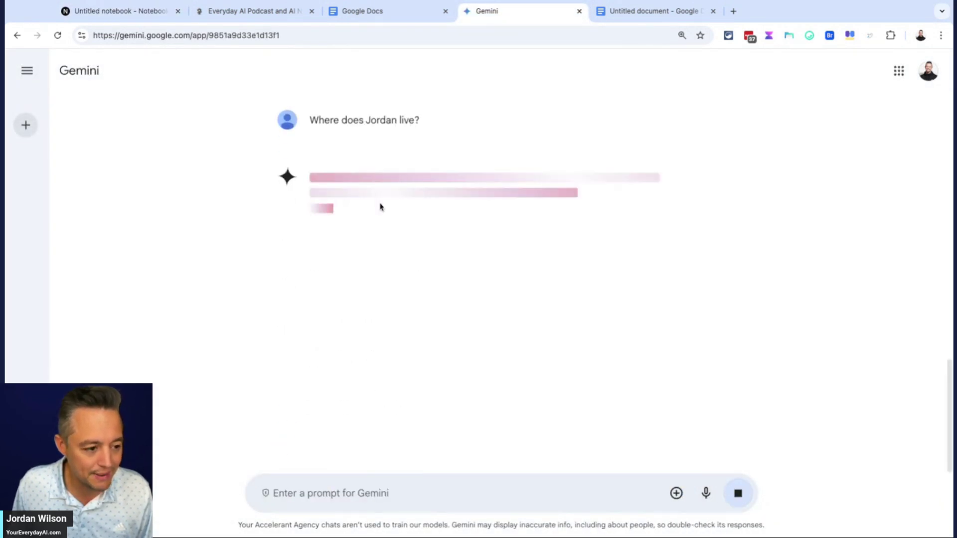
click(132, 13)
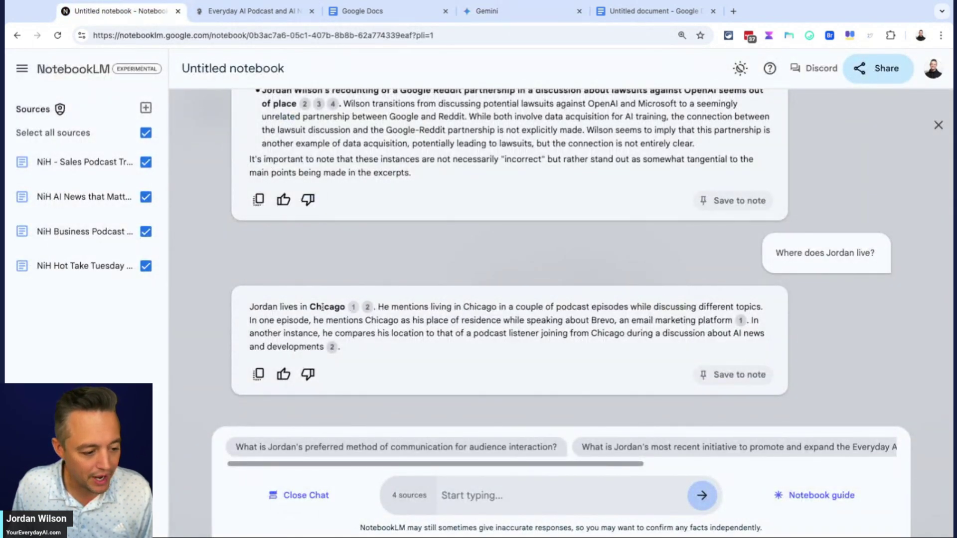
Open the Sales Podcast transcript passages cited for Chicago, then bring up Gemini's answer.
mouse_move(354, 308)
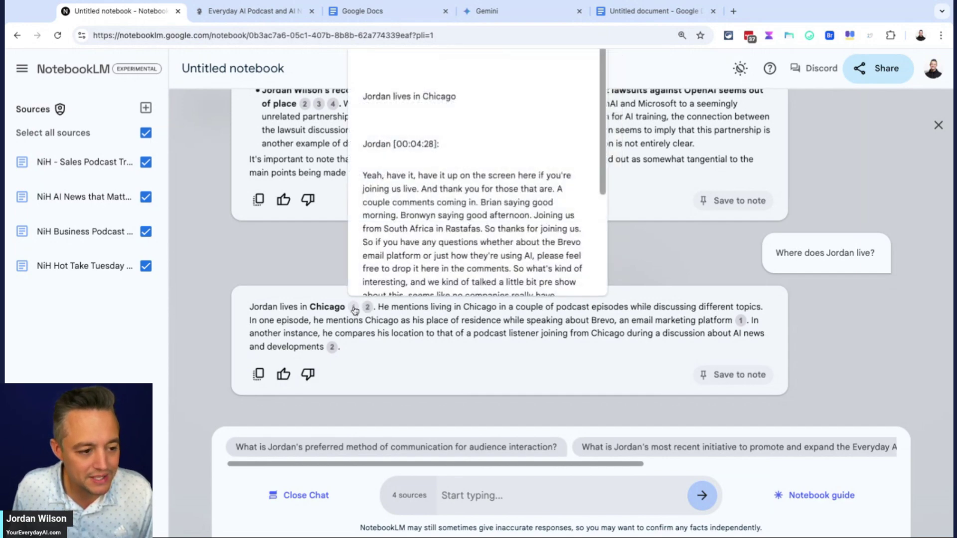
click(354, 307)
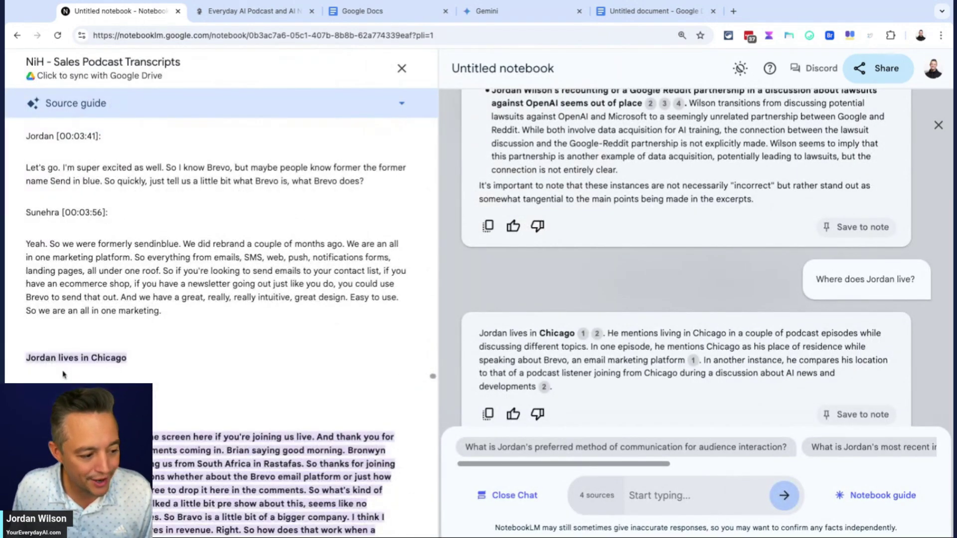
click(544, 387)
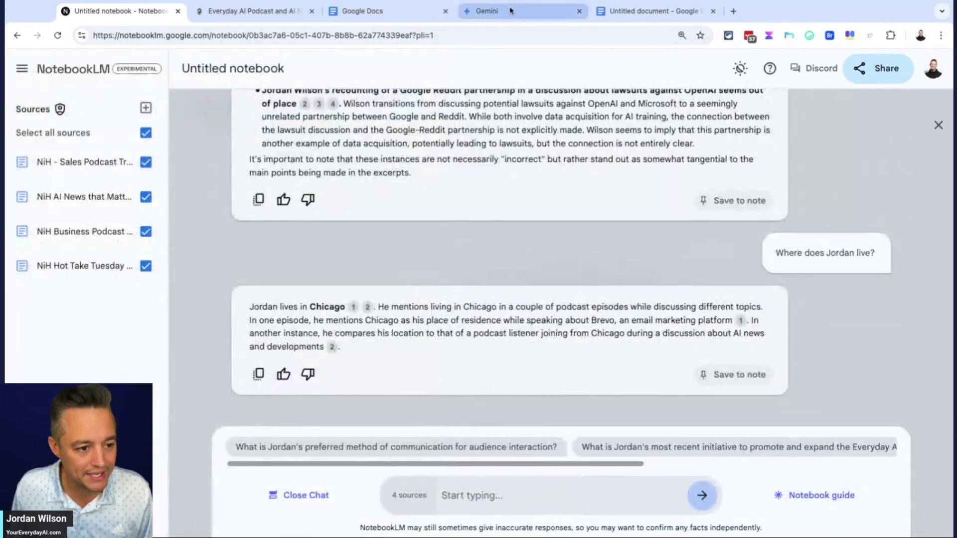
click(476, 12)
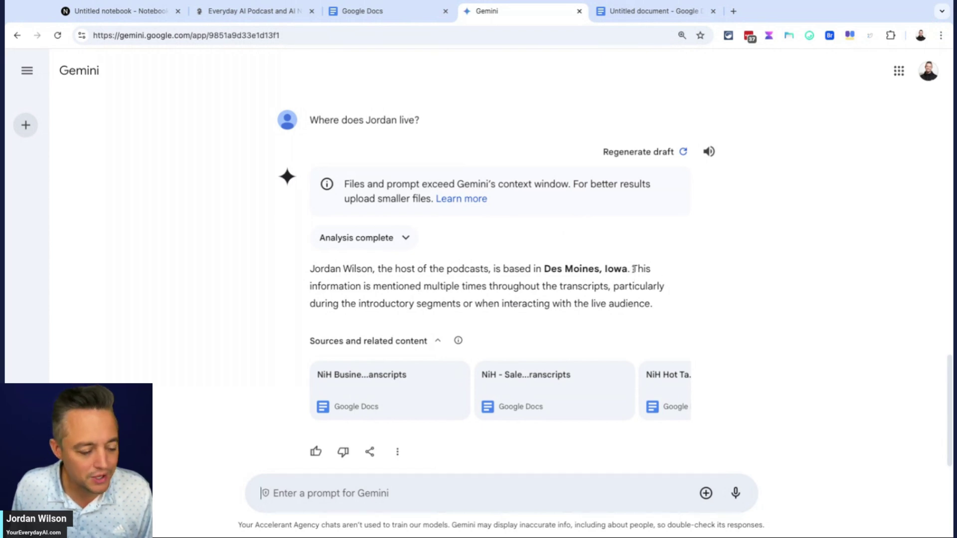
Highlight Gemini's Des Moines, Iowa claim and expand the Analysis complete details.
drag(343, 268, 627, 269)
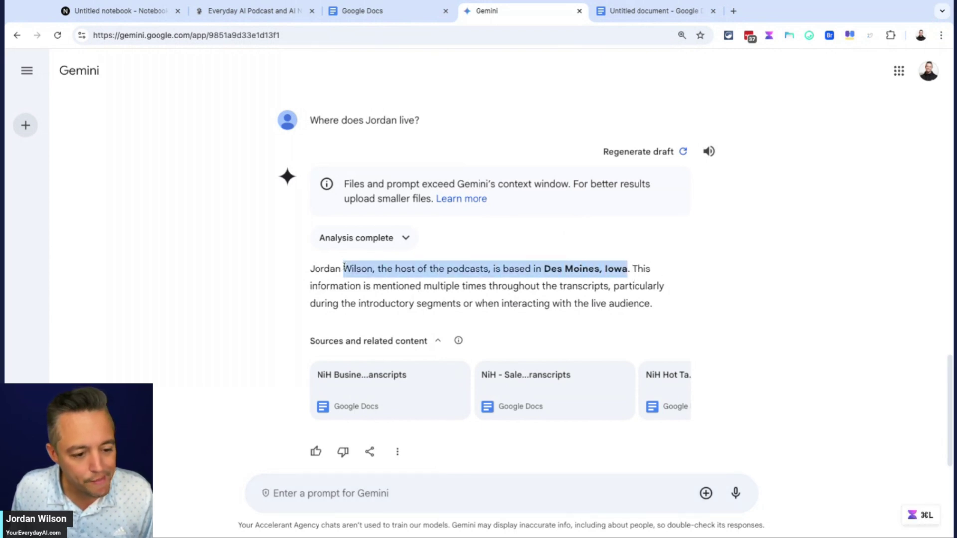
click(628, 270)
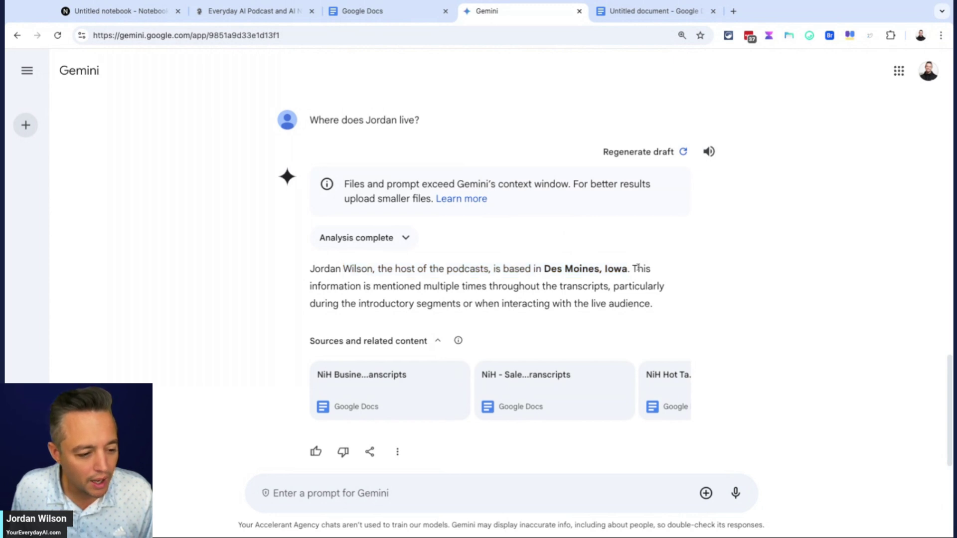
click(405, 238)
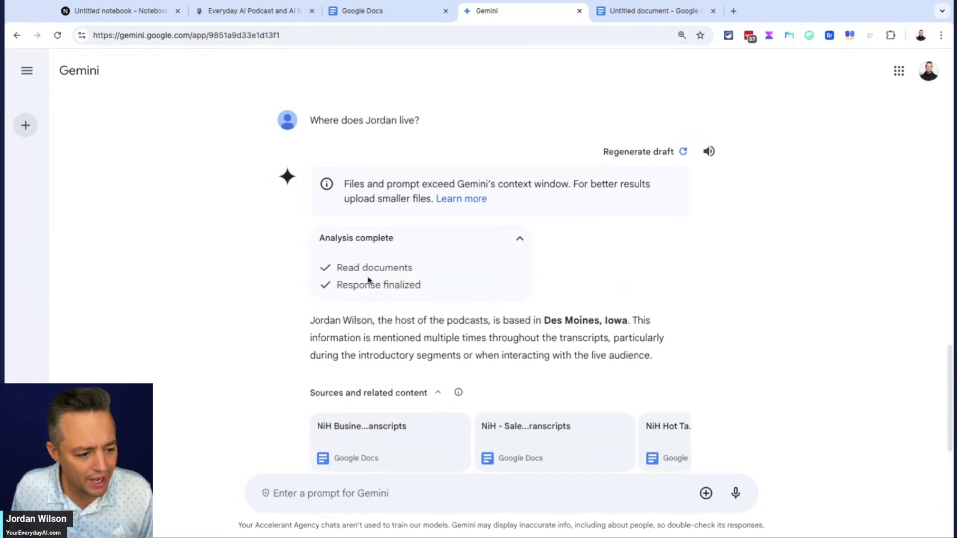
scroll(351, 257, down, 2)
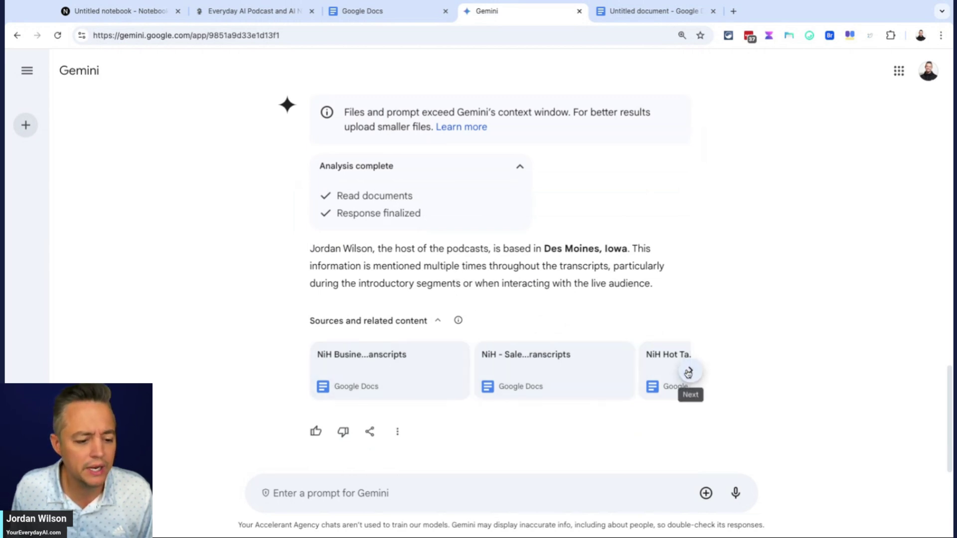
Browse the cited NiH source documents and highlight the context-window-exceeded warning.
click(688, 371)
click(309, 370)
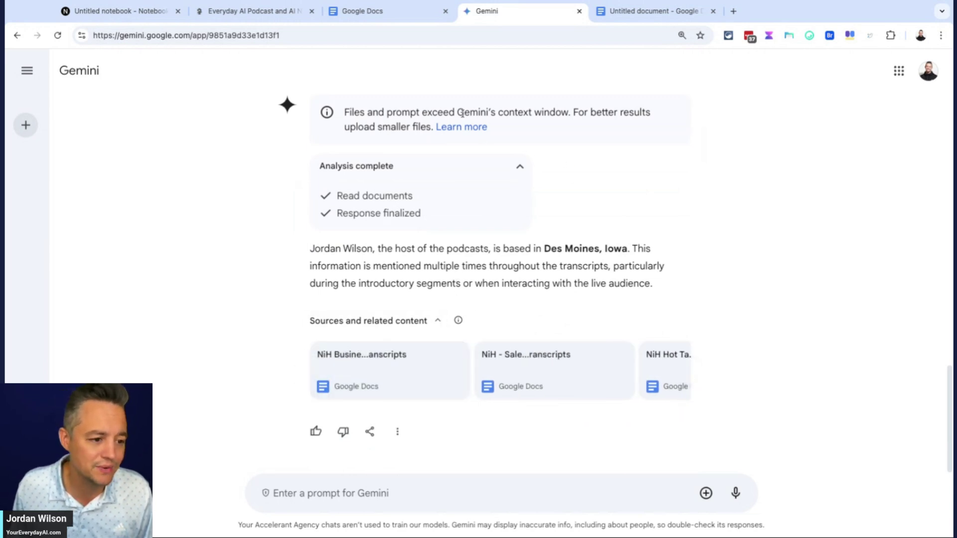
triple_click(360, 110)
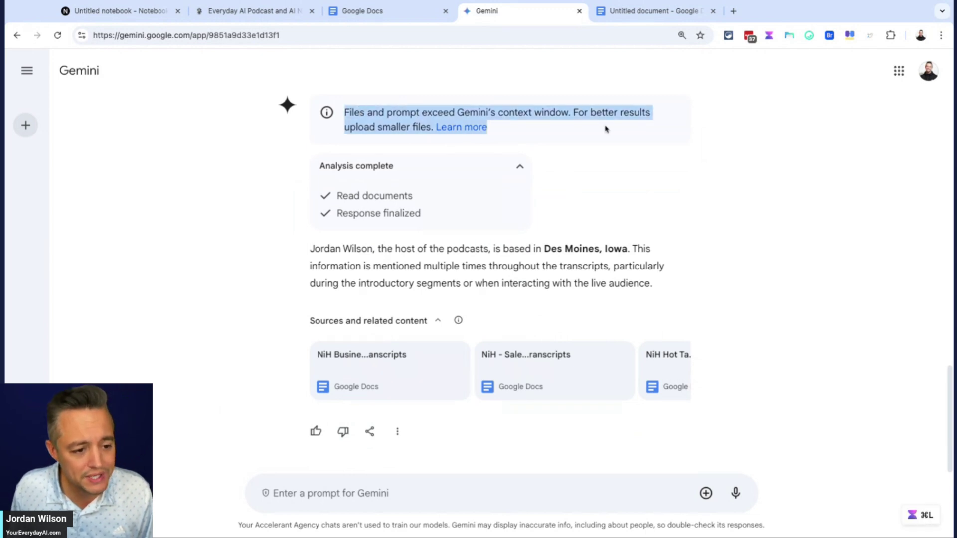
click(387, 115)
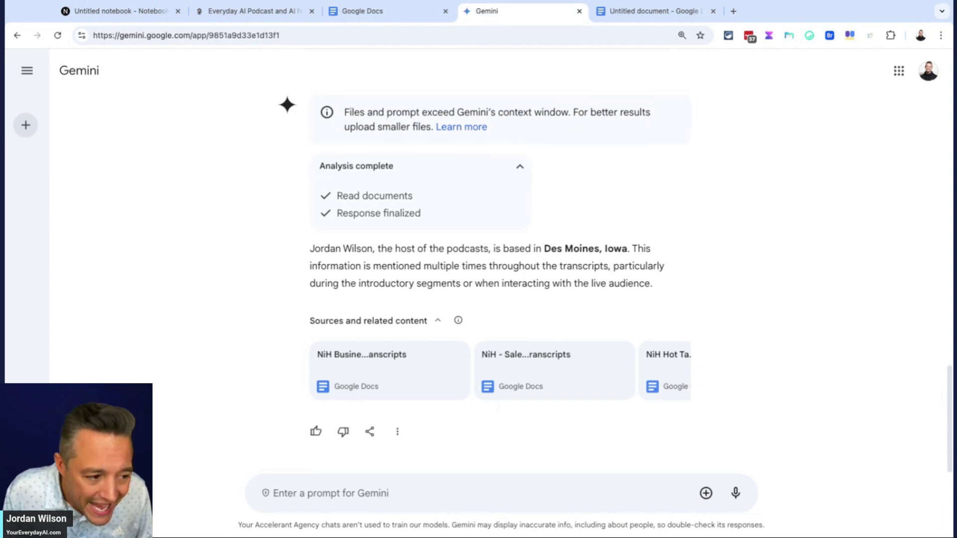
Start a new Gemini chat, list recent chats, and confirm the Gemini Business subscription.
click(85, 73)
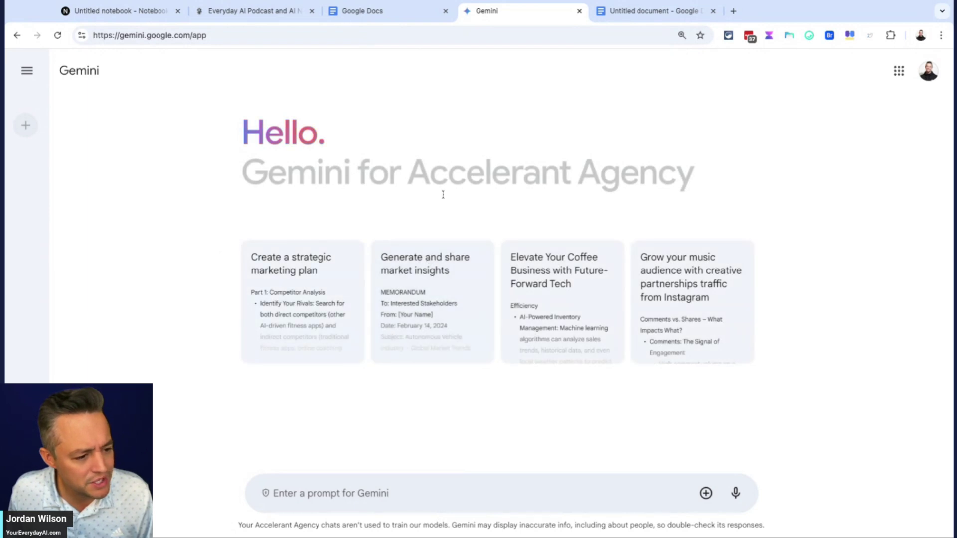
click(29, 73)
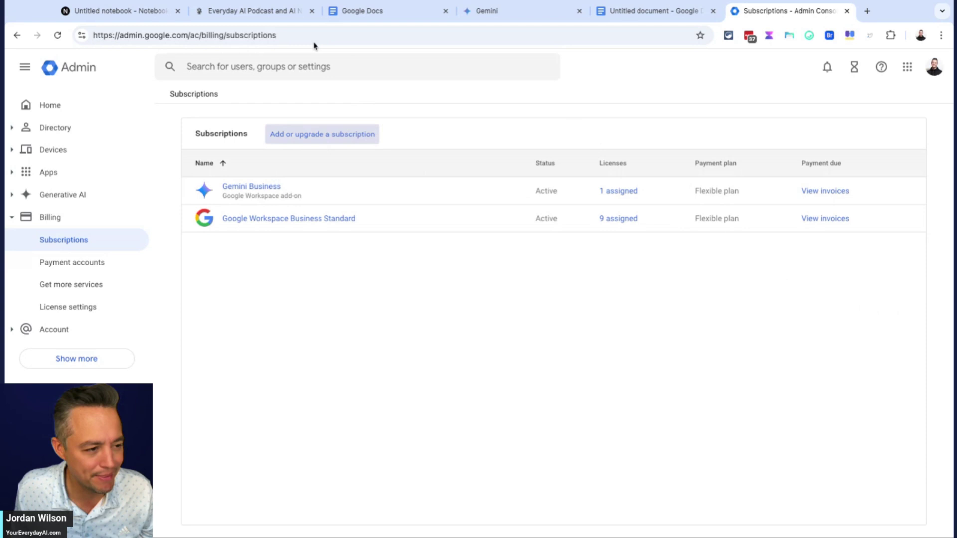
click(491, 19)
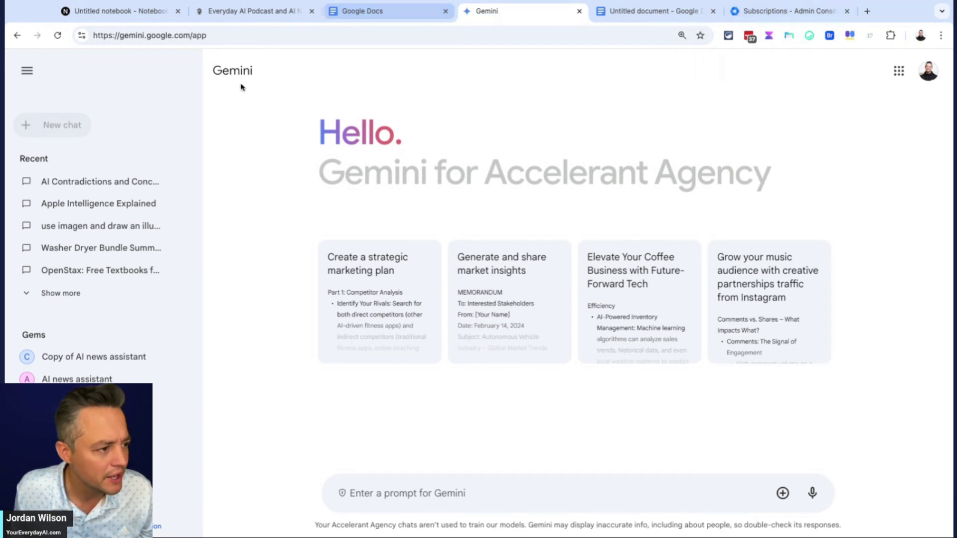
Reopen the AI Contradictions chat, highlight its context-window warning, then compare with NotebookLM's Chicago answer.
click(123, 188)
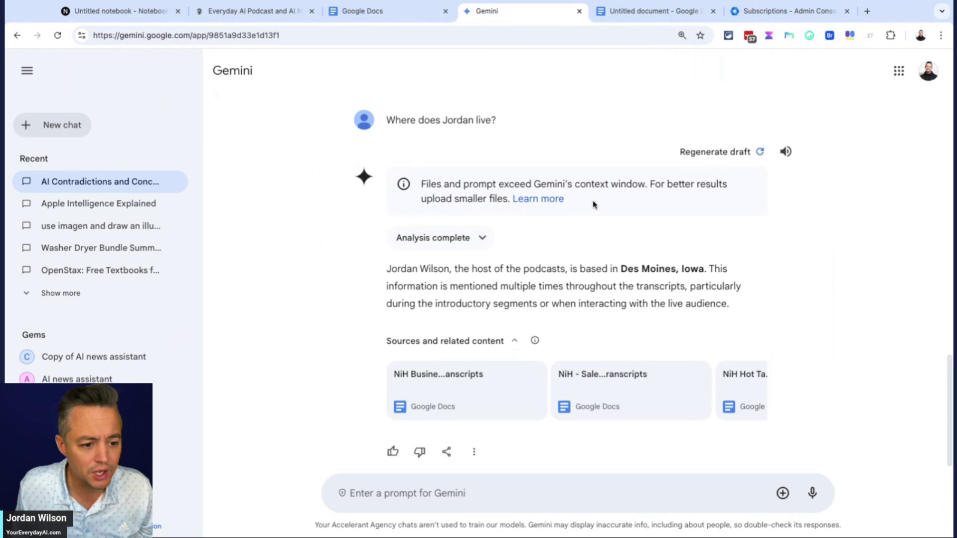
triple_click(477, 185)
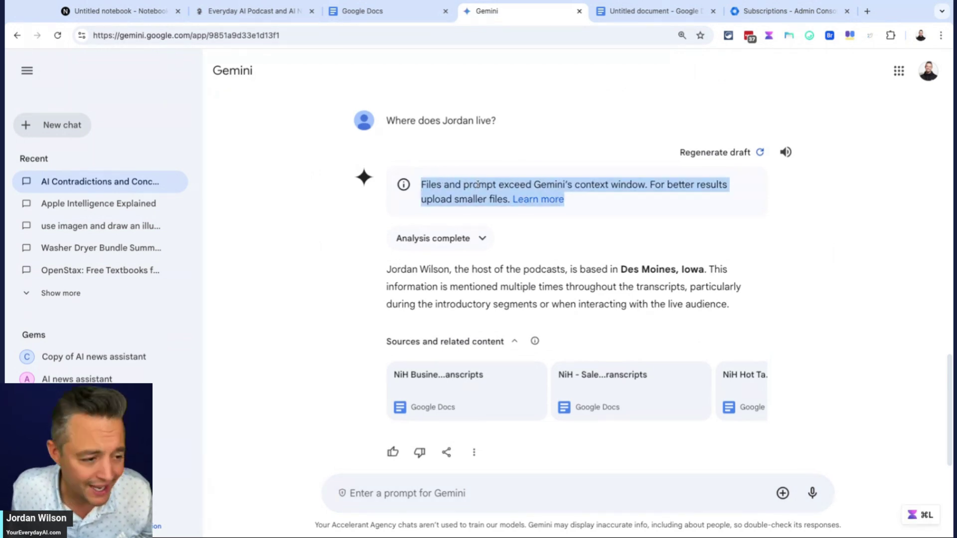
click(145, 12)
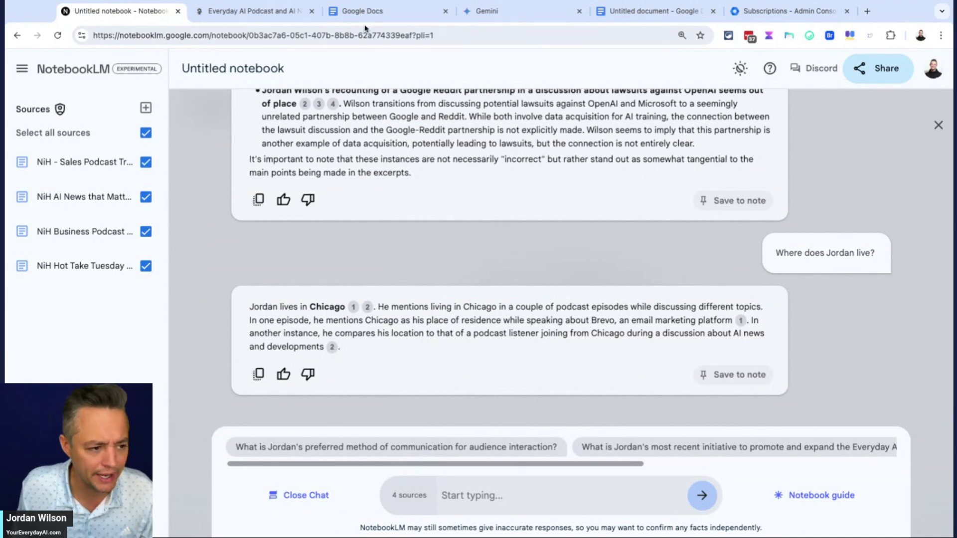
click(390, 13)
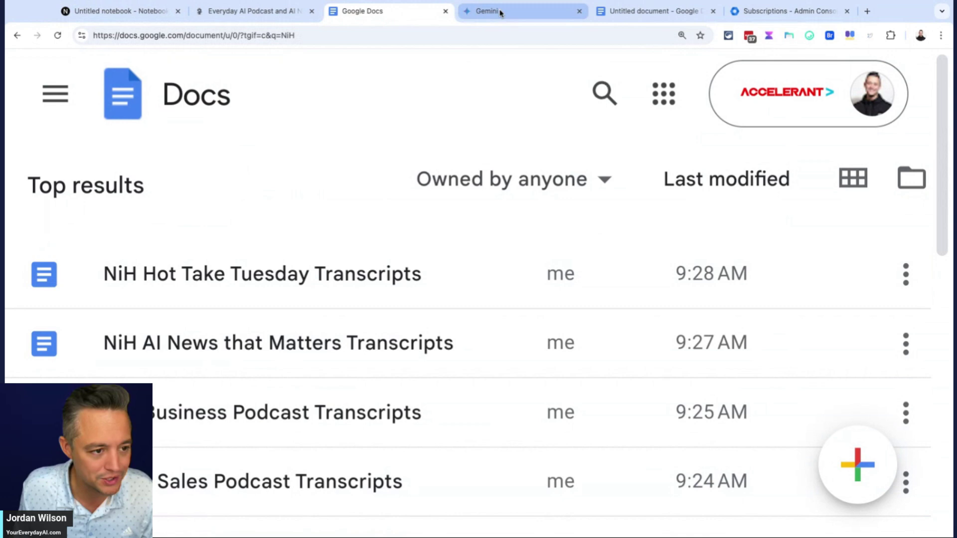
Copy the favorite-food question from the notes document and ask NotebookLM, which reports no such information.
click(647, 14)
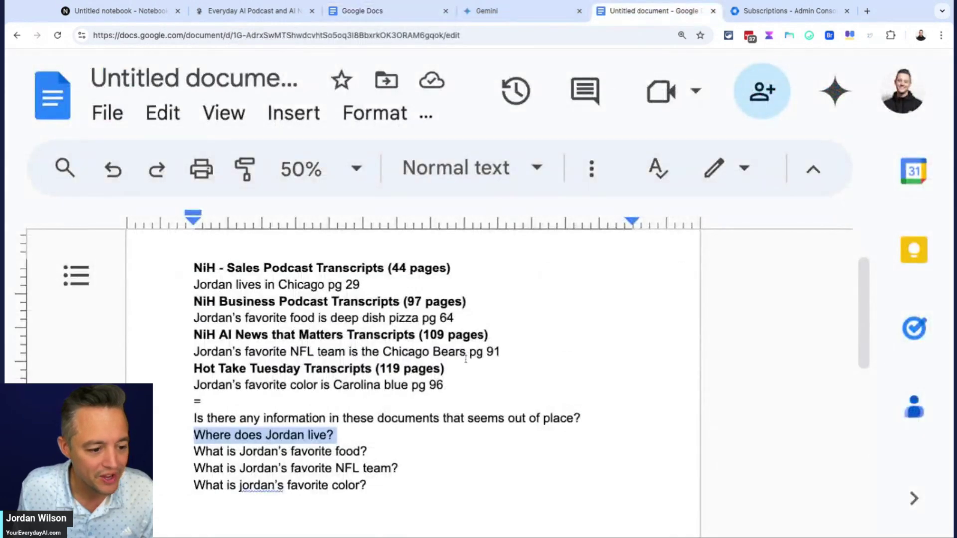
triple_click(335, 453)
key(ctrl+c)
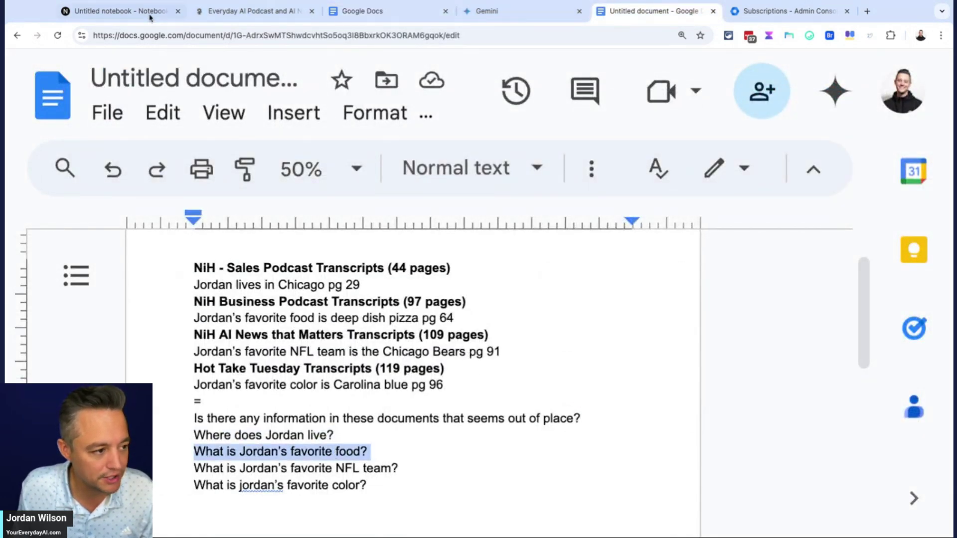
click(119, 11)
click(460, 487)
key(ctrl+v)
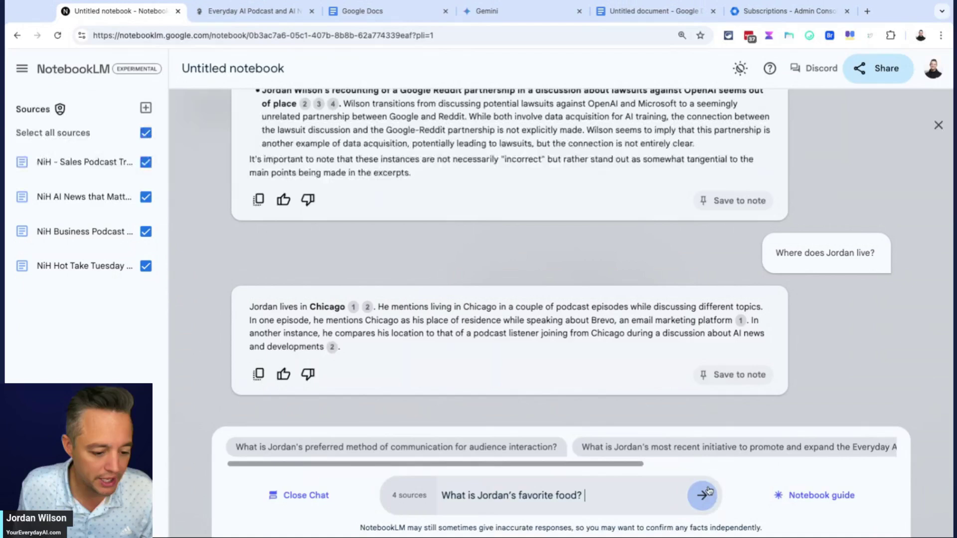
click(702, 495)
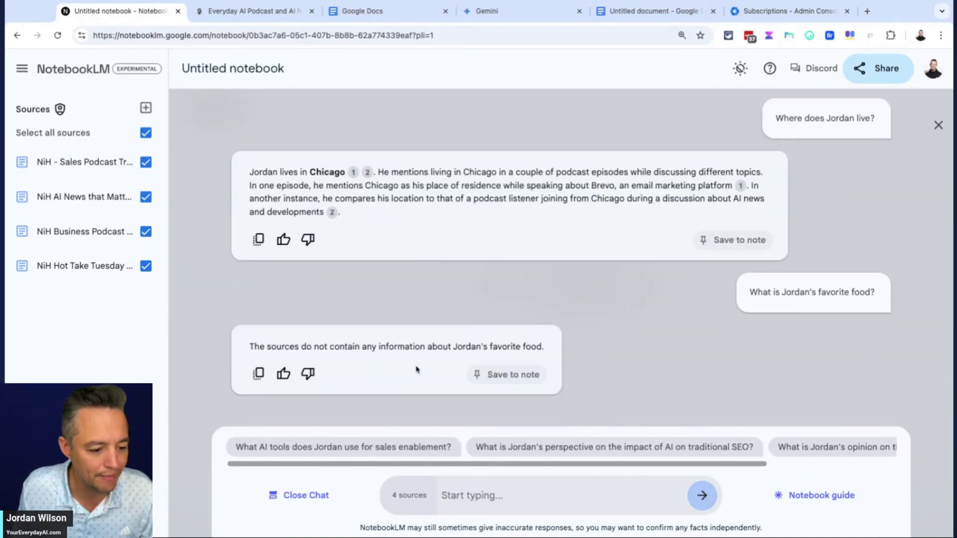
triple_click(315, 344)
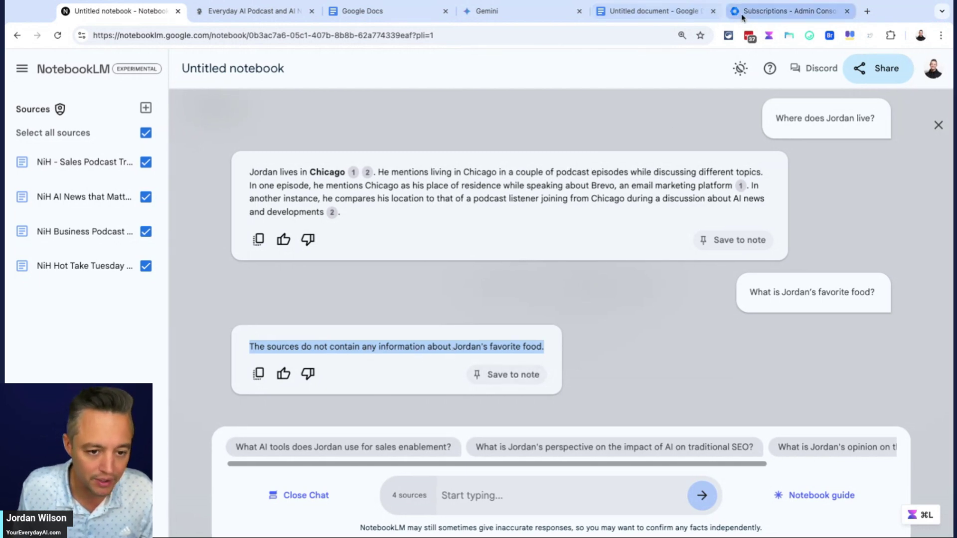
Ask Gemini Jordan's favorite food; it answers that it's not explicitly mentioned.
click(486, 11)
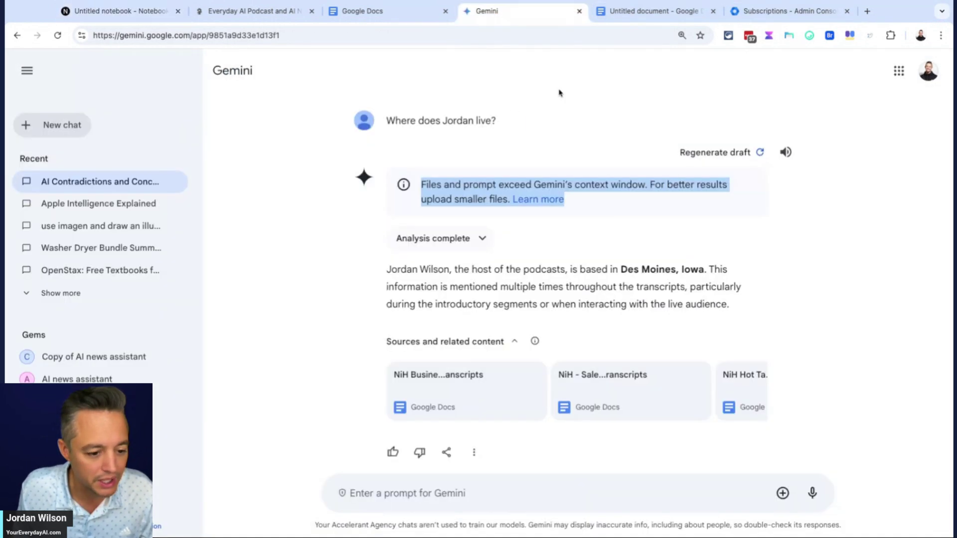
click(492, 493)
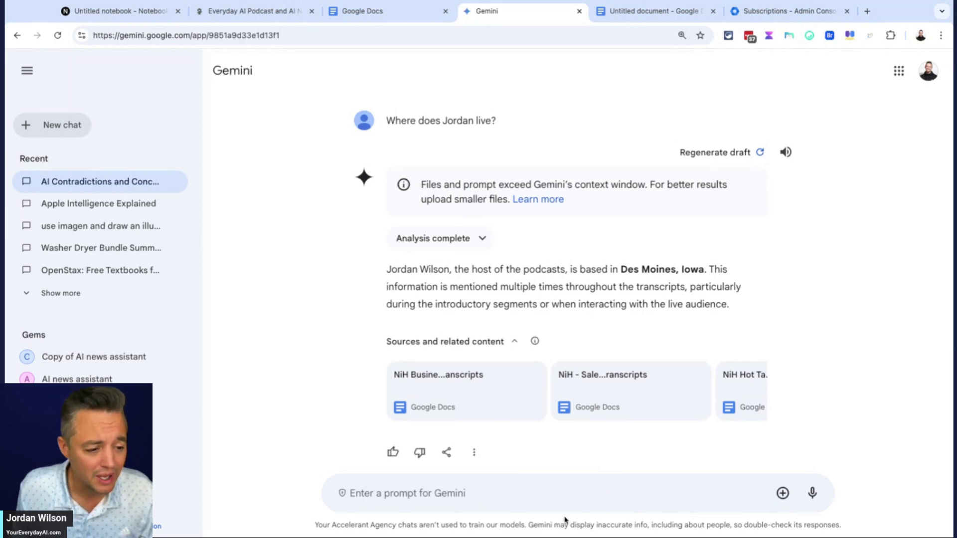
key(super+v)
key(Return)
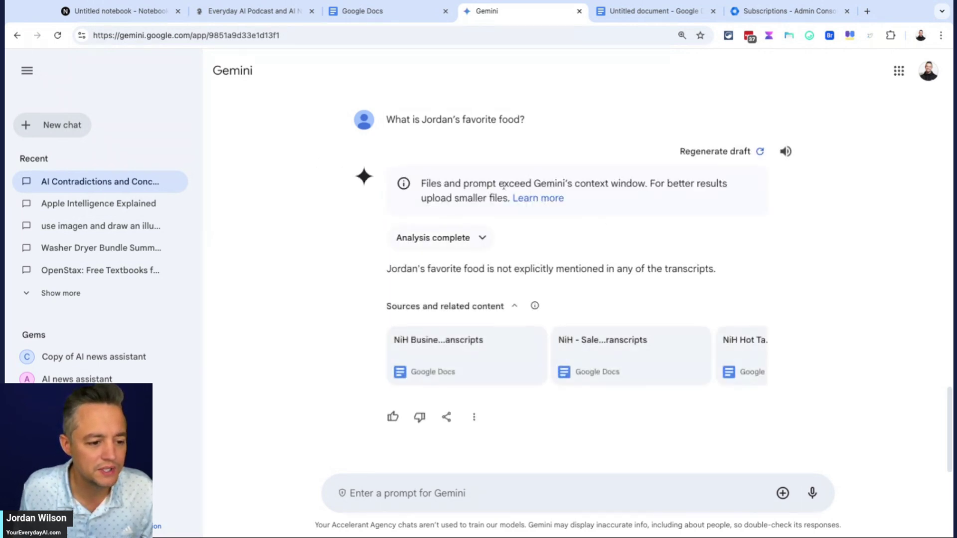
double_click(528, 271)
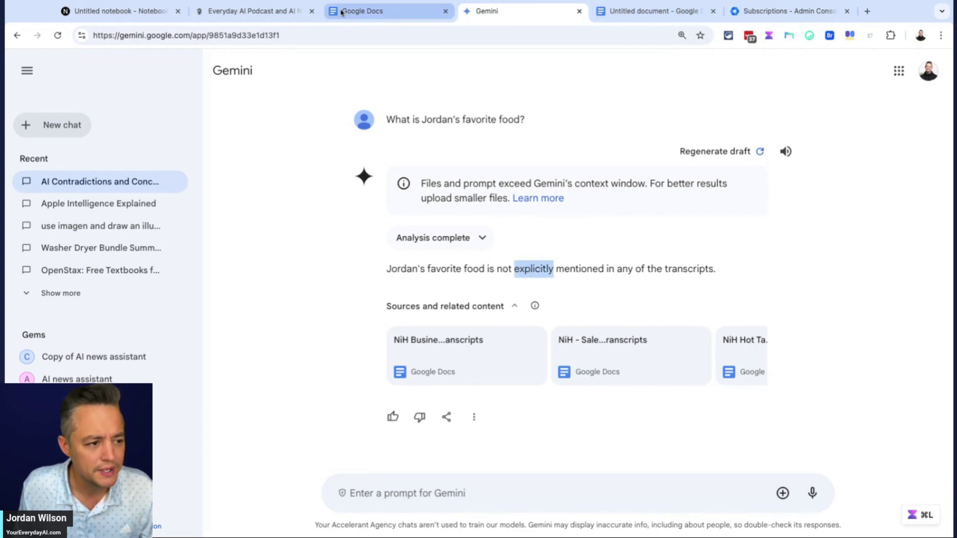
Review NotebookLM's answer about Jordan's favorite food.
click(108, 12)
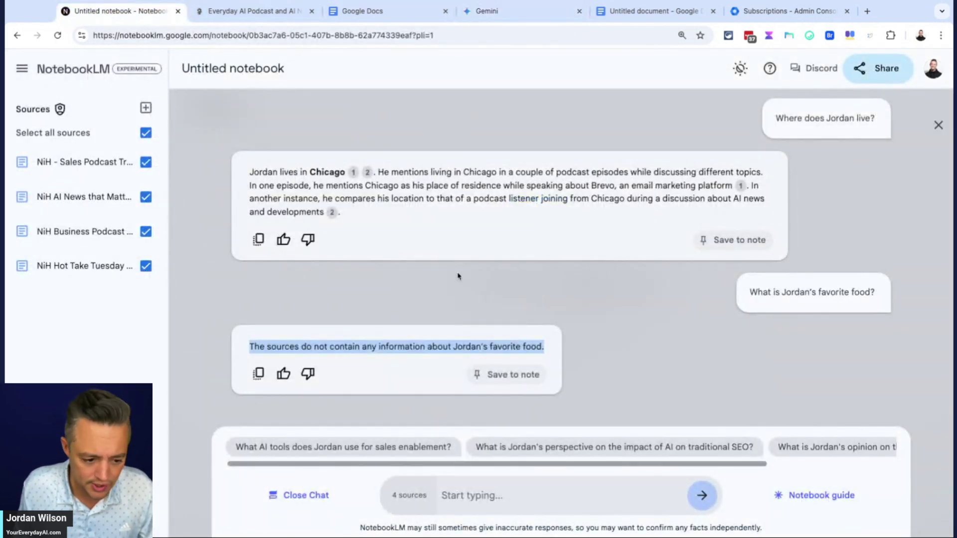
shift+click(475, 341)
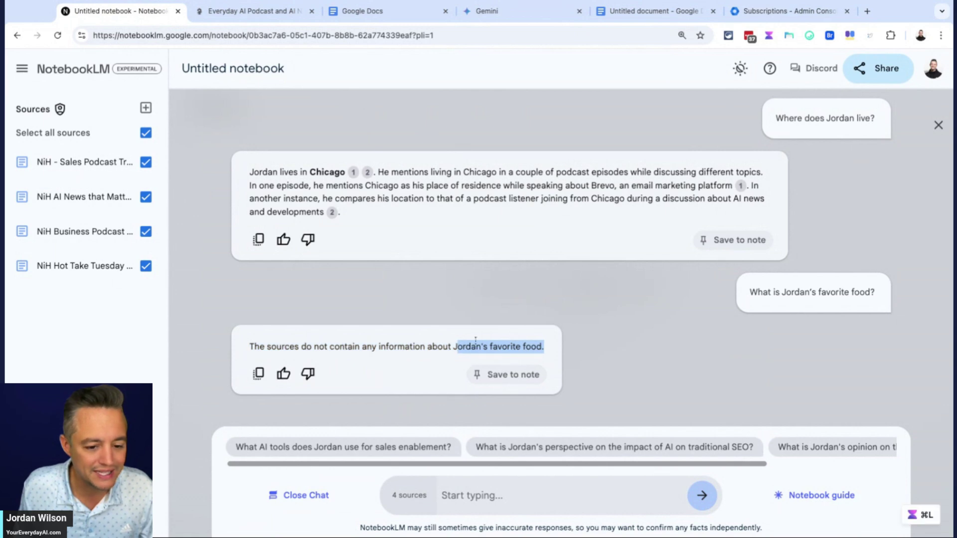
click(617, 174)
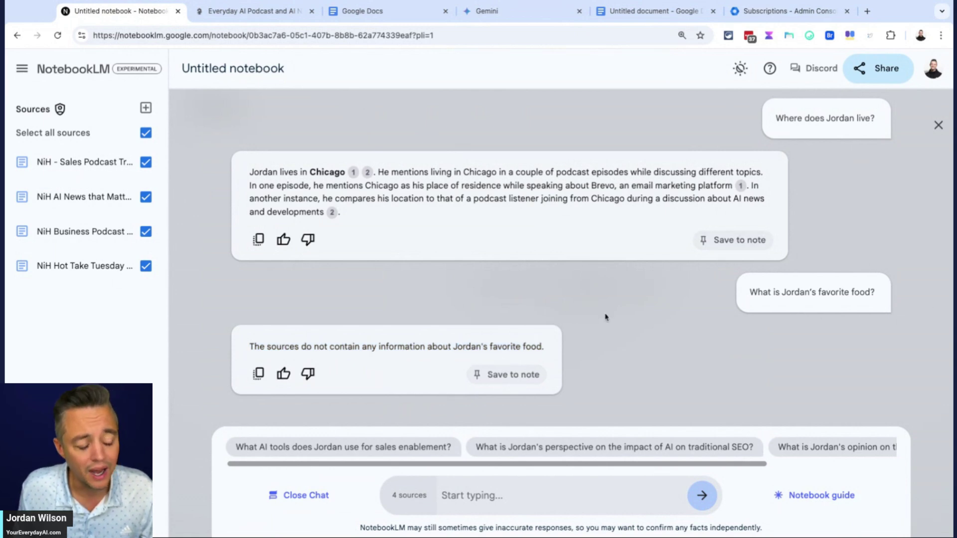
Open the notes document, select the favorite NFL team question, and review the planted facts.
click(397, 15)
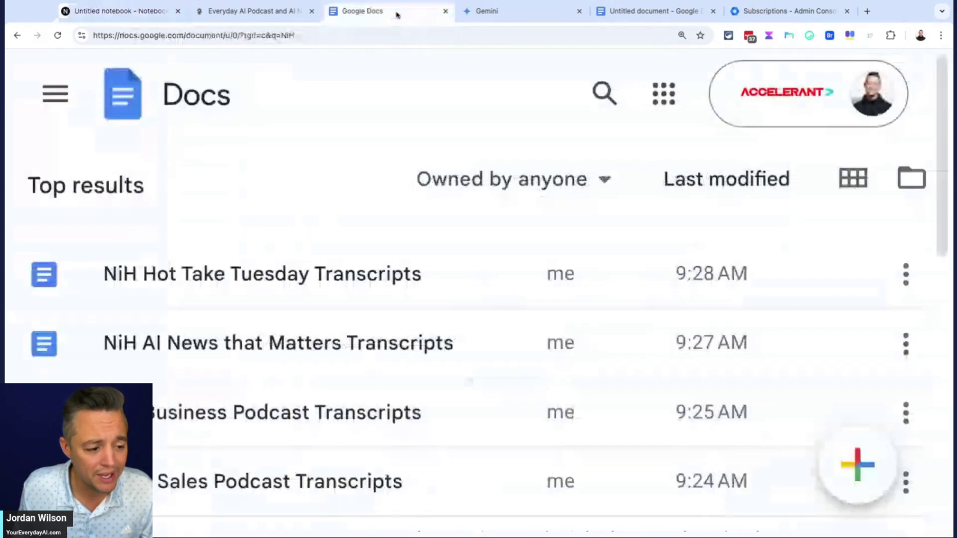
click(656, 10)
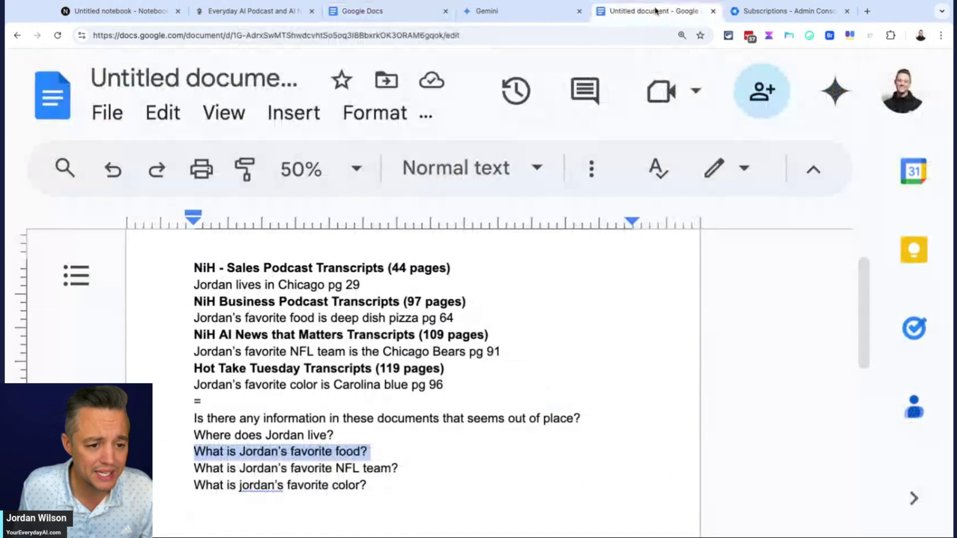
triple_click(330, 471)
key(ctrl+c)
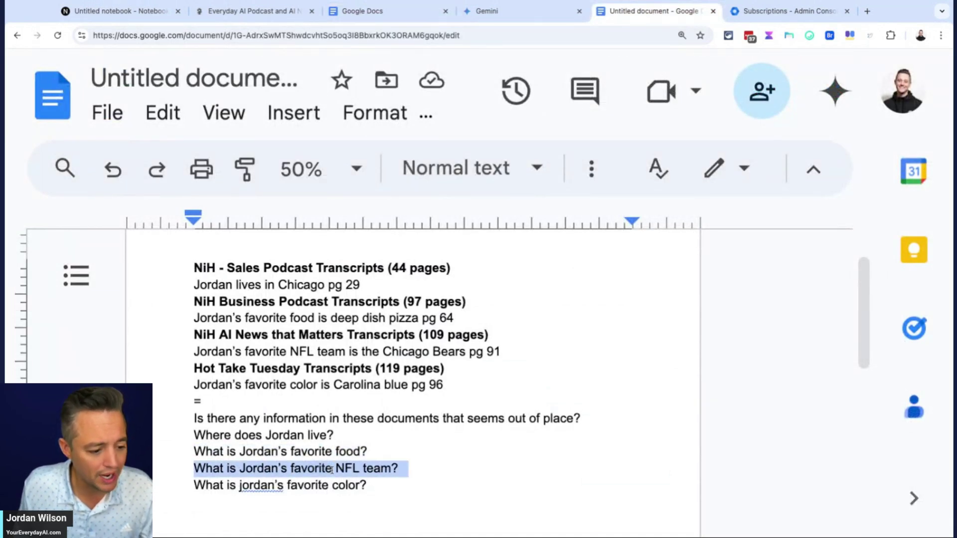
click(459, 382)
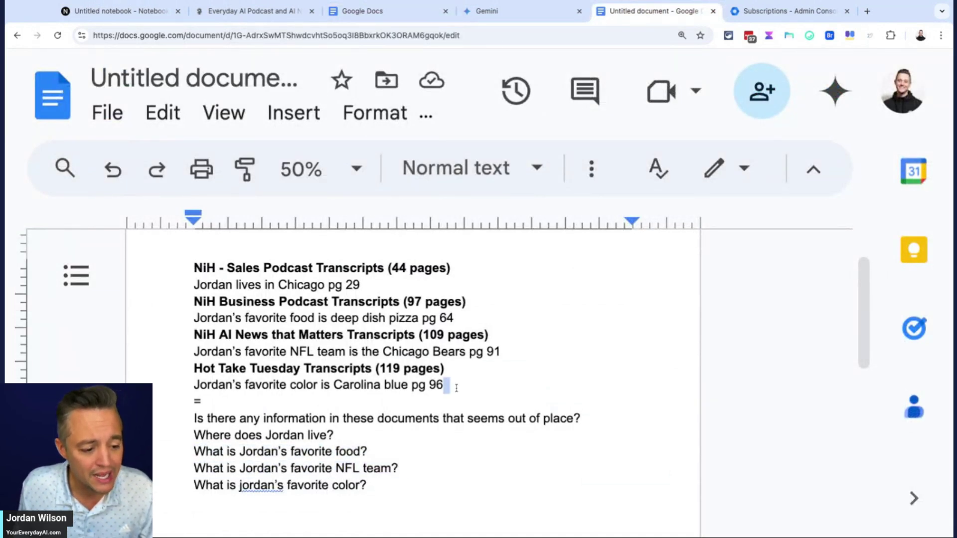
key(ctrl+shift+Up)
key(ctrl+shift+Up)
key(ctrl+shift+Up)
key(ctrl+shift+Up)
key(ctrl+shift+Up)
key(ctrl+shift+Up)
key(ctrl+shift+Up)
key(ctrl+shift+Up)
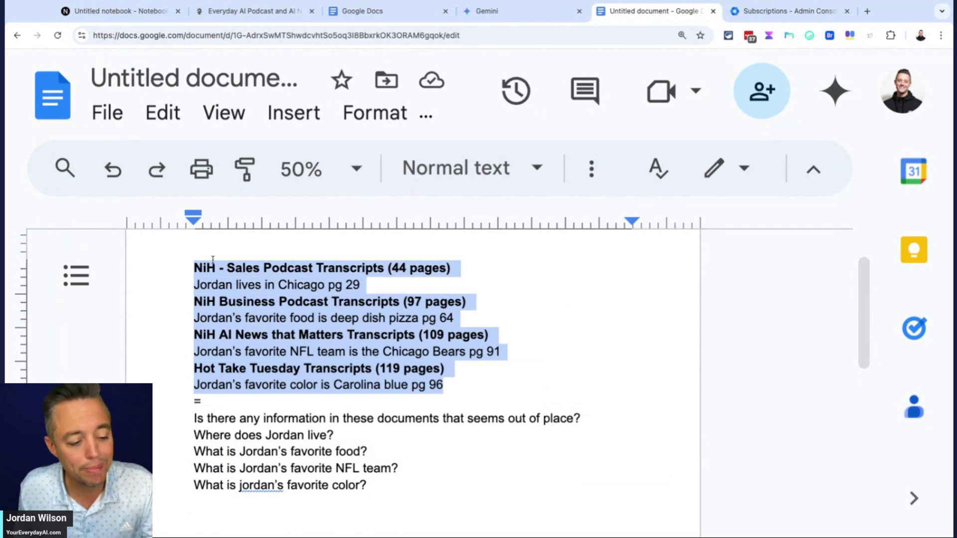
click(515, 307)
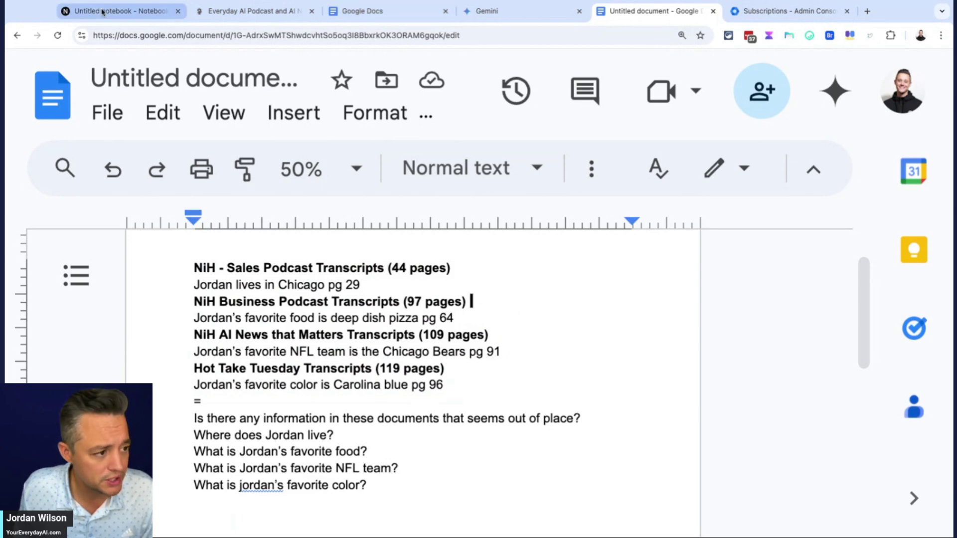
Ask NotebookLM and Gemini about Jordan's favorite NFL team.
click(120, 11)
key(ctrl+v)
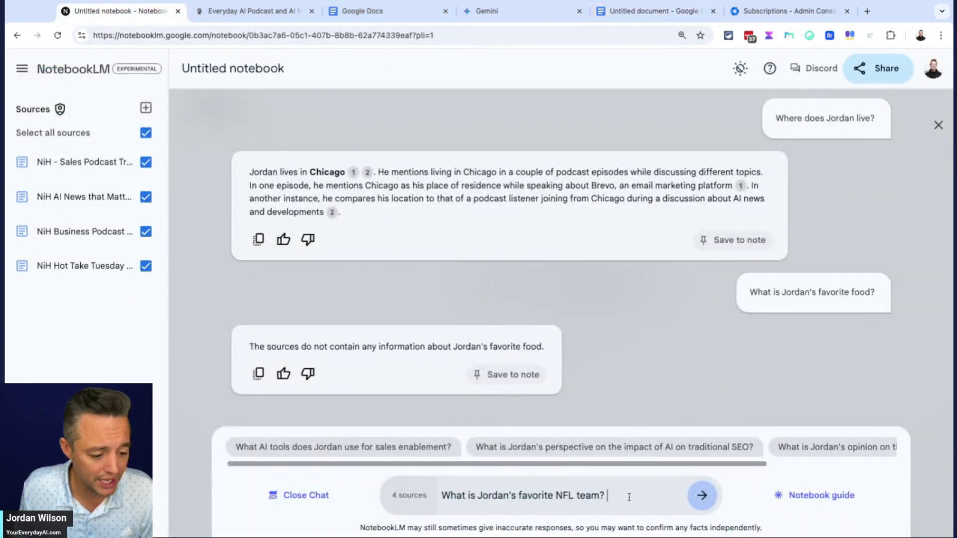
click(701, 496)
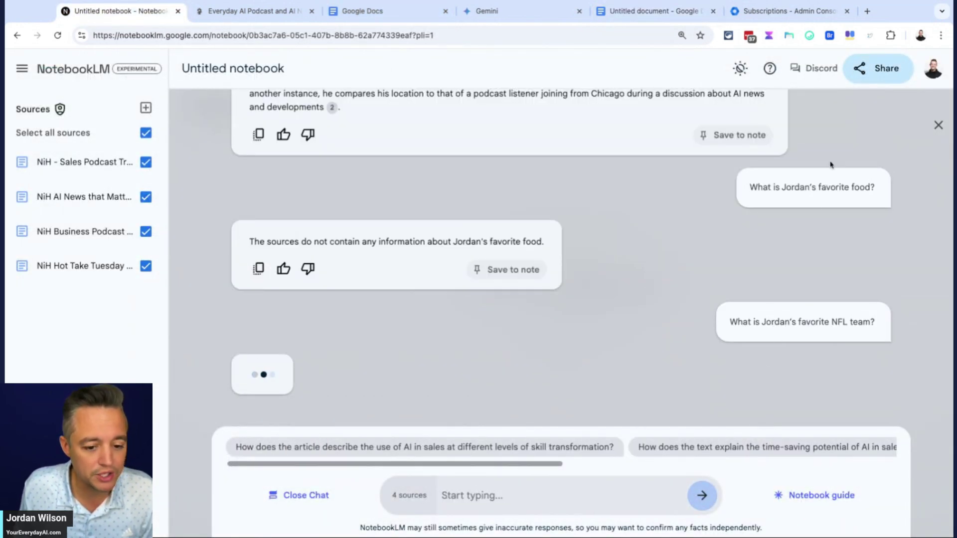
click(554, 18)
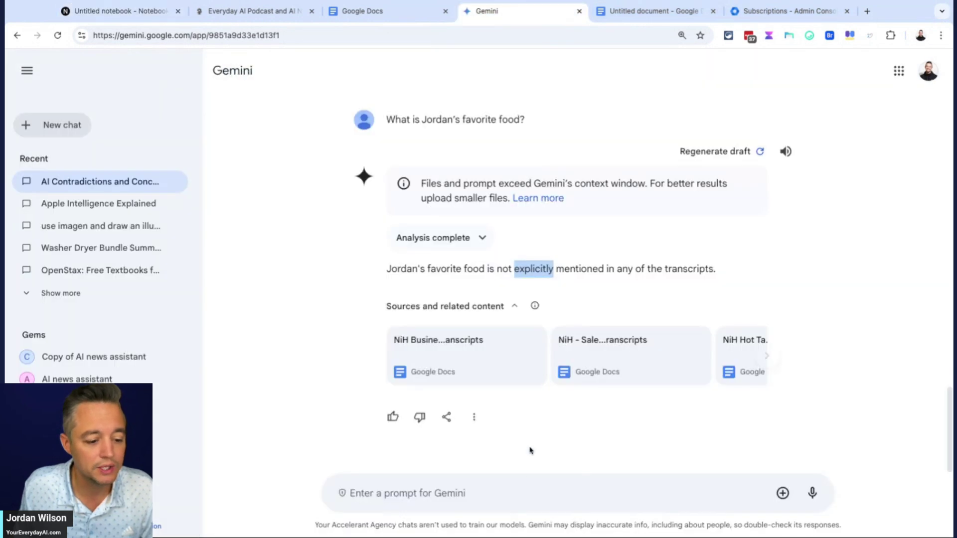
click(513, 497)
key(ctrl+v)
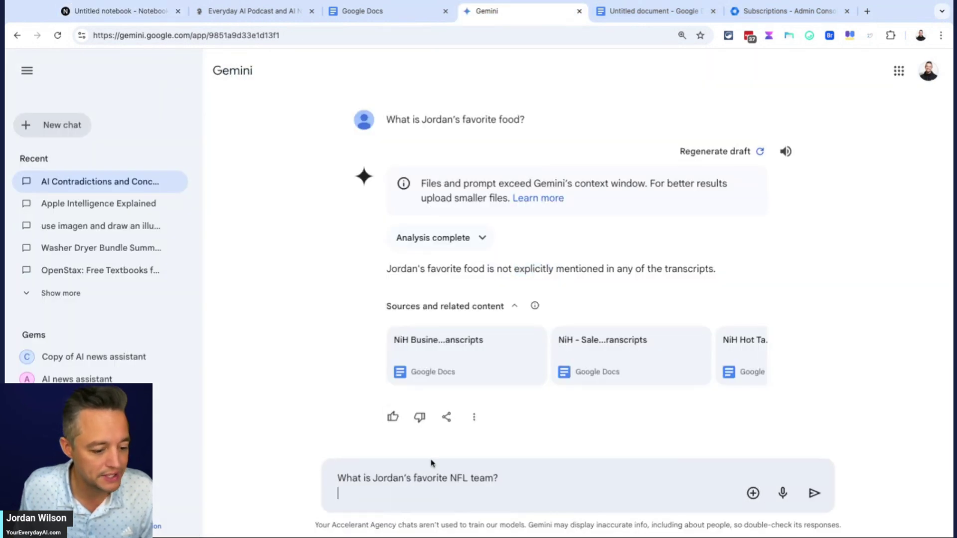
key(Return)
Highlight Gemini's not-mentioned answer and its context-window-exceeded warning.
click(16, 72)
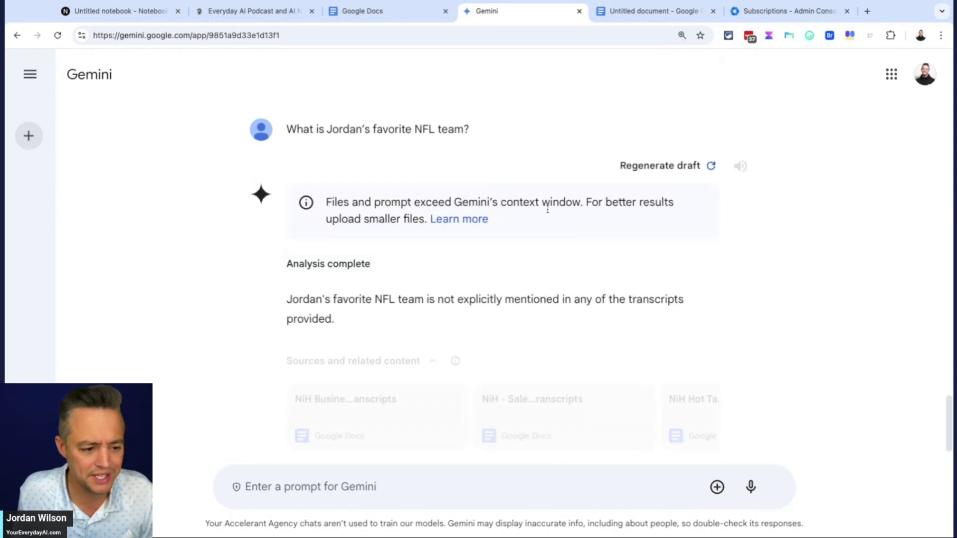
triple_click(414, 303)
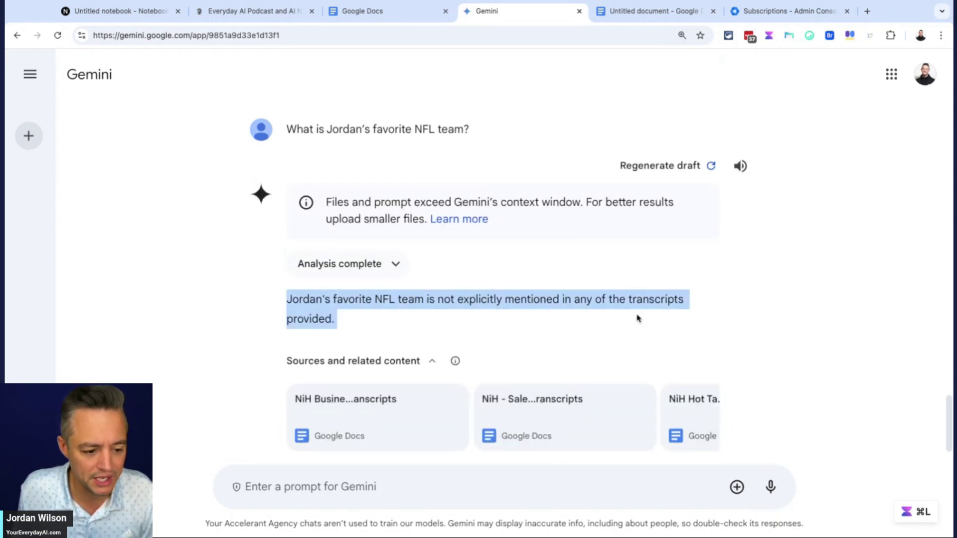
triple_click(601, 202)
click(394, 205)
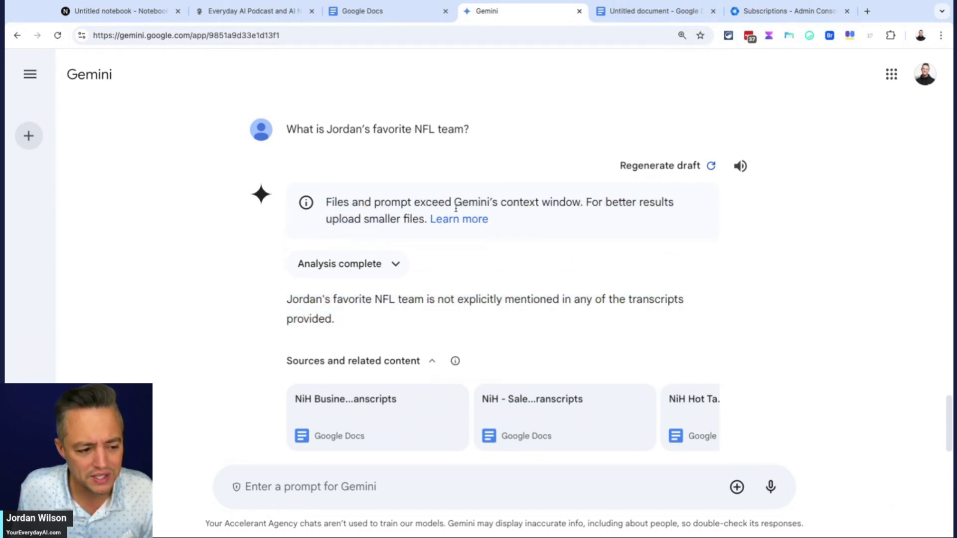
shift+click(584, 202)
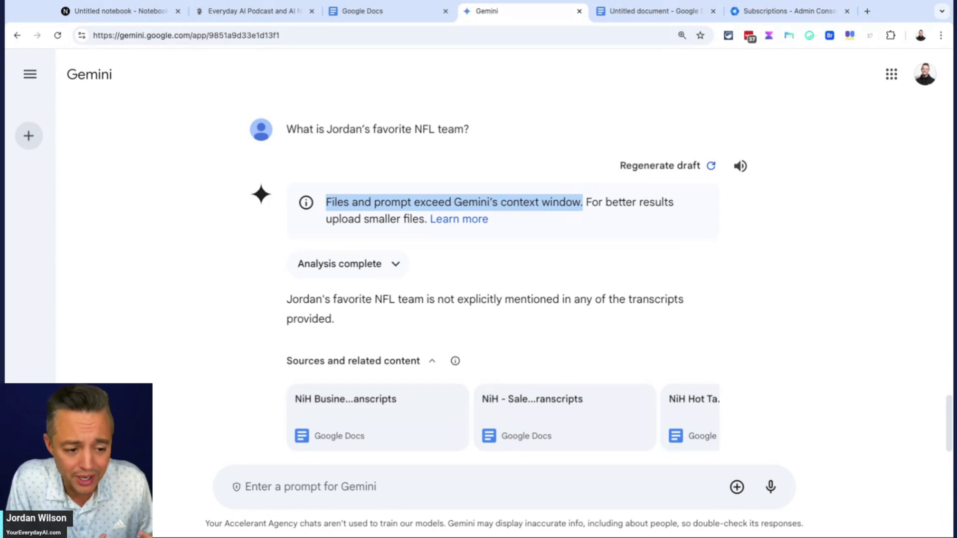
Highlight NotebookLM's Chicago Bears answer sentence.
click(159, 11)
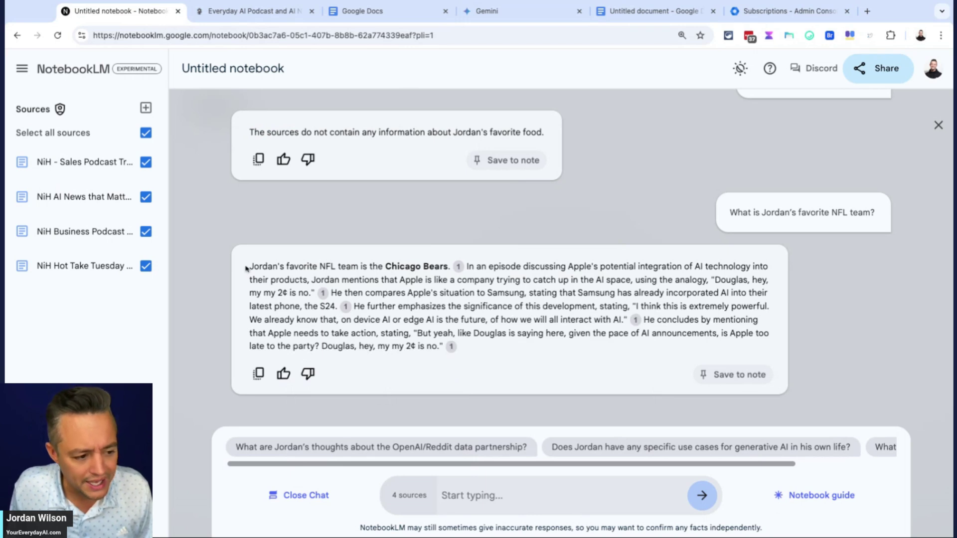
drag(251, 266, 440, 266)
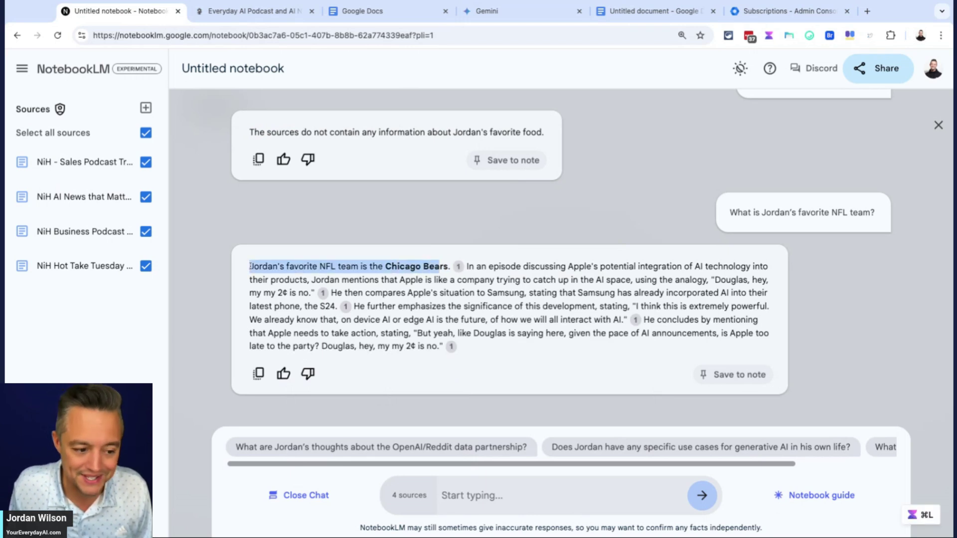
mouse_move(459, 268)
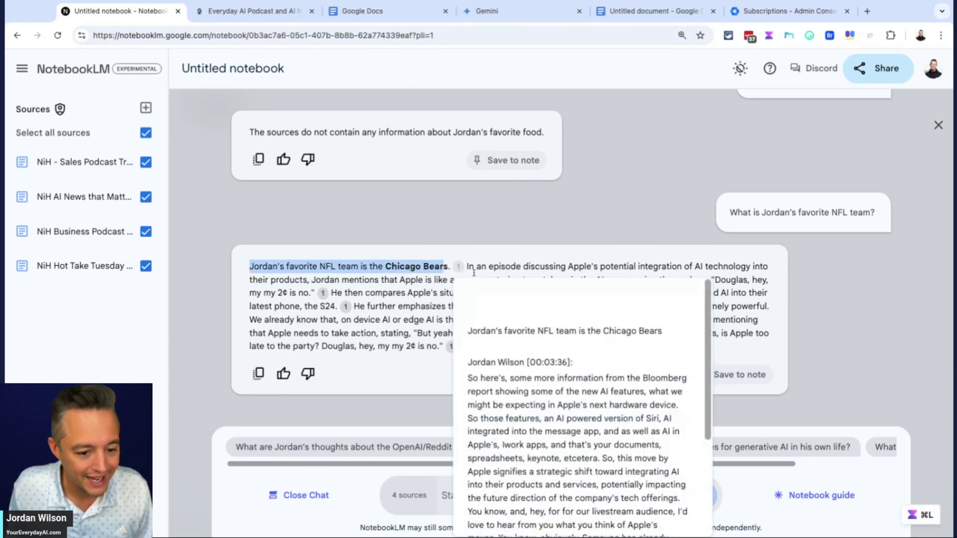
click(776, 283)
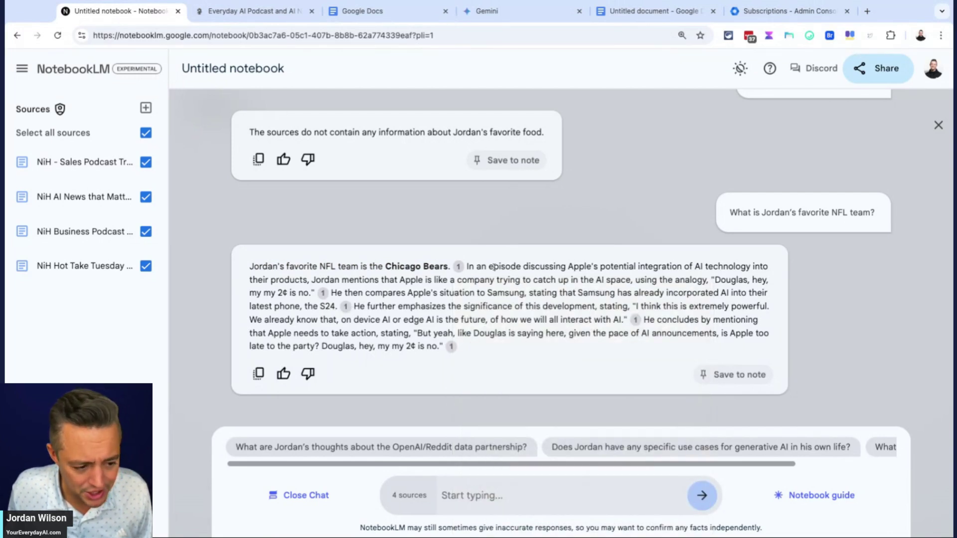
Open citation 1's AI News that Matters passage and highlight the planted Chicago Bears line.
click(637, 320)
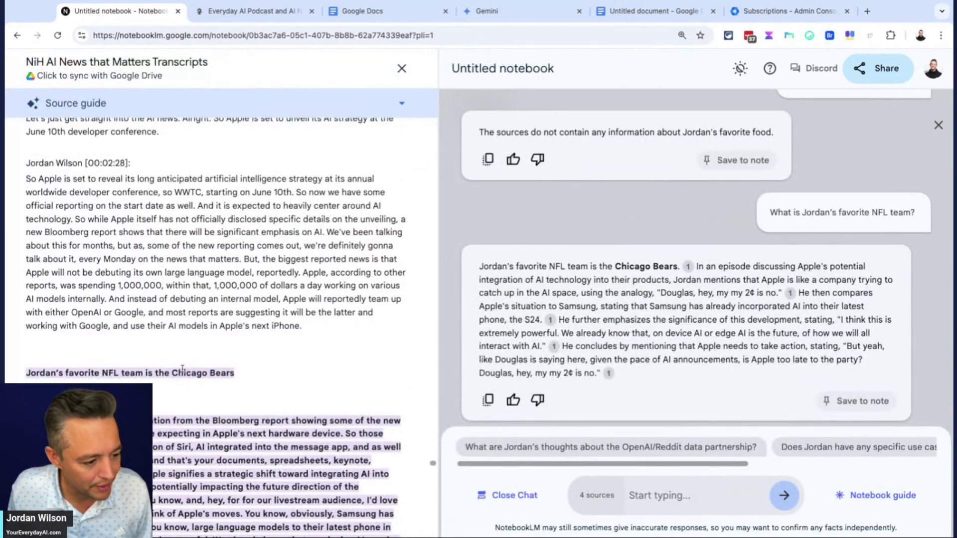
triple_click(183, 367)
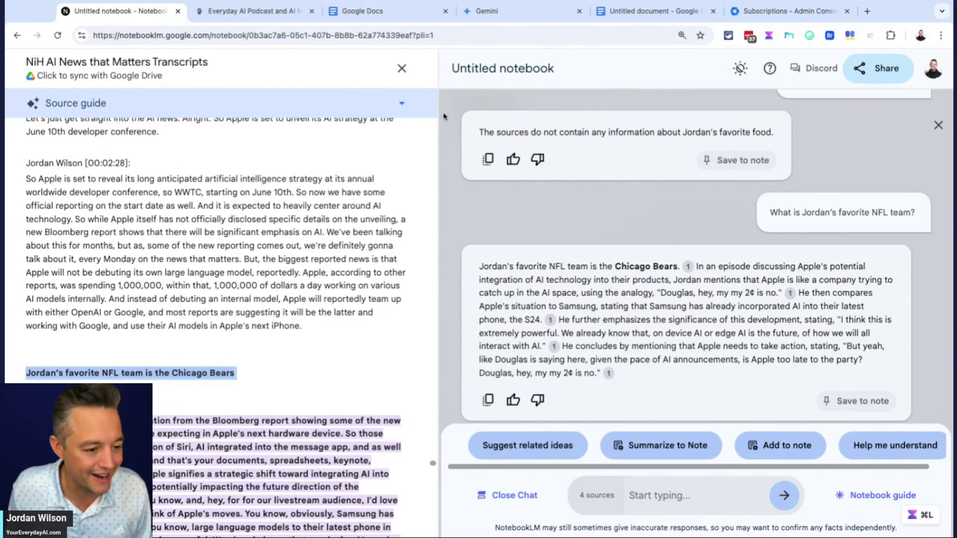
click(508, 124)
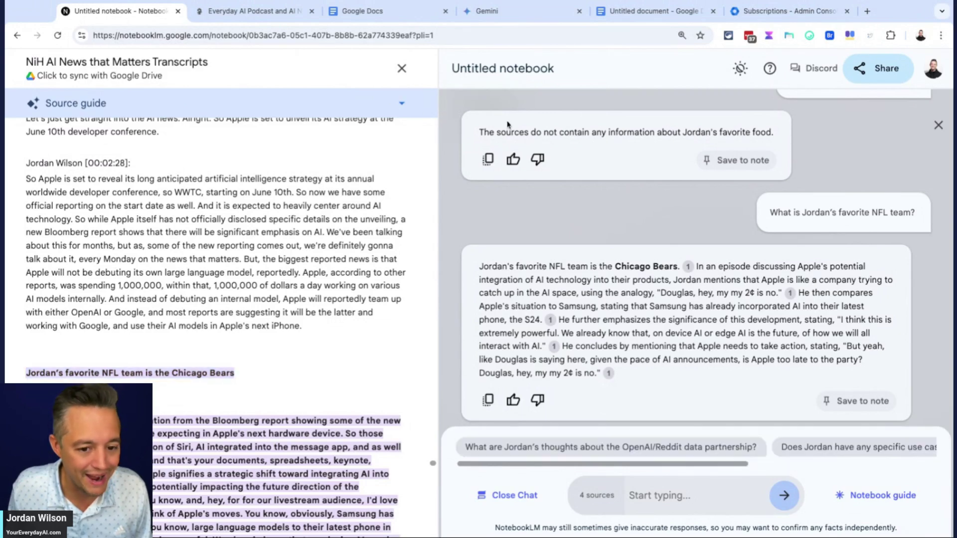
click(402, 69)
click(362, 11)
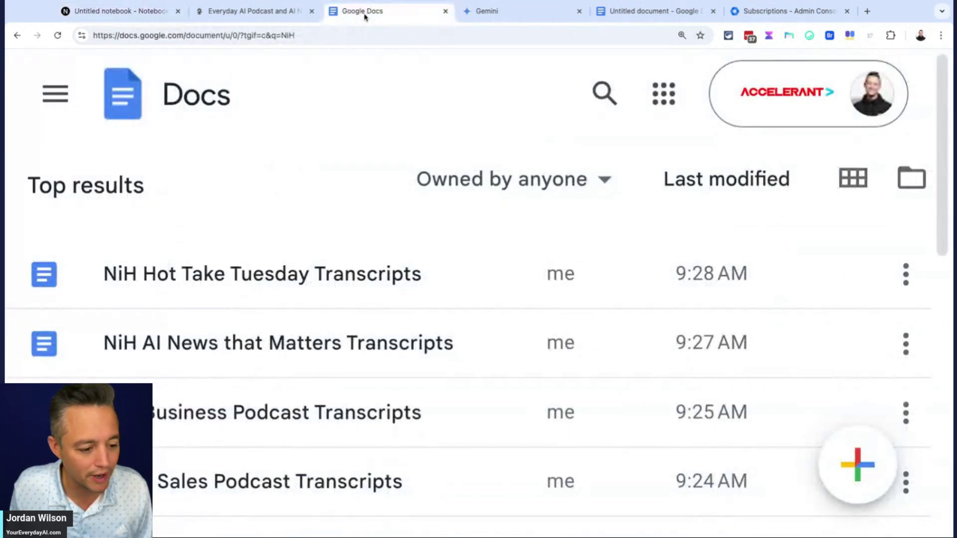
Copy the Jordan favorite-color question from the notes and send it to Gemini.
click(665, 13)
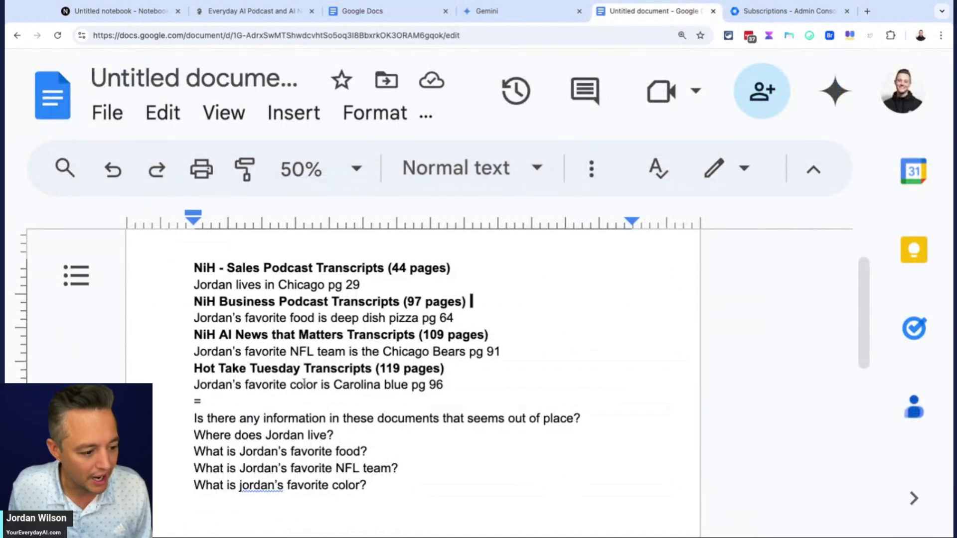
triple_click(383, 484)
key(ctrl+c)
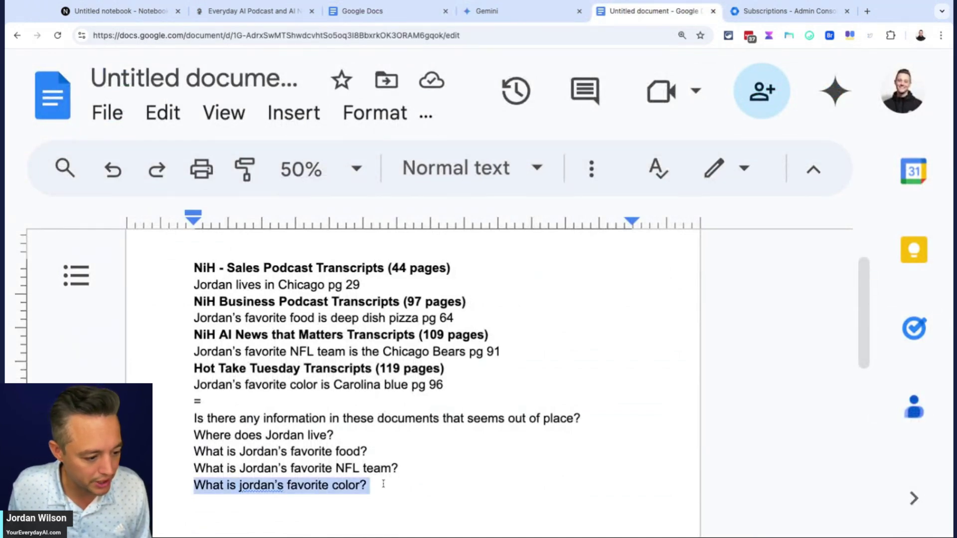
click(749, 12)
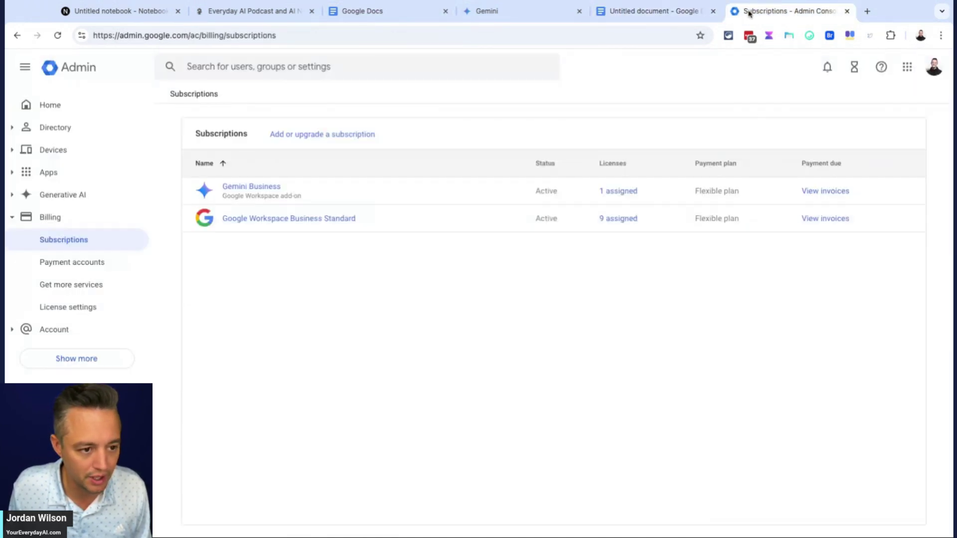
click(503, 10)
click(470, 481)
key(ctrl+v)
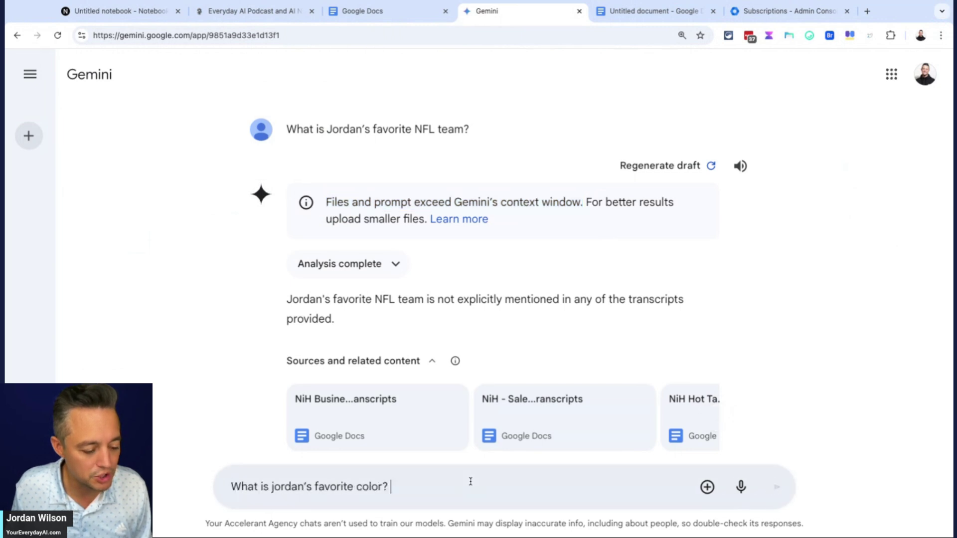
key(Return)
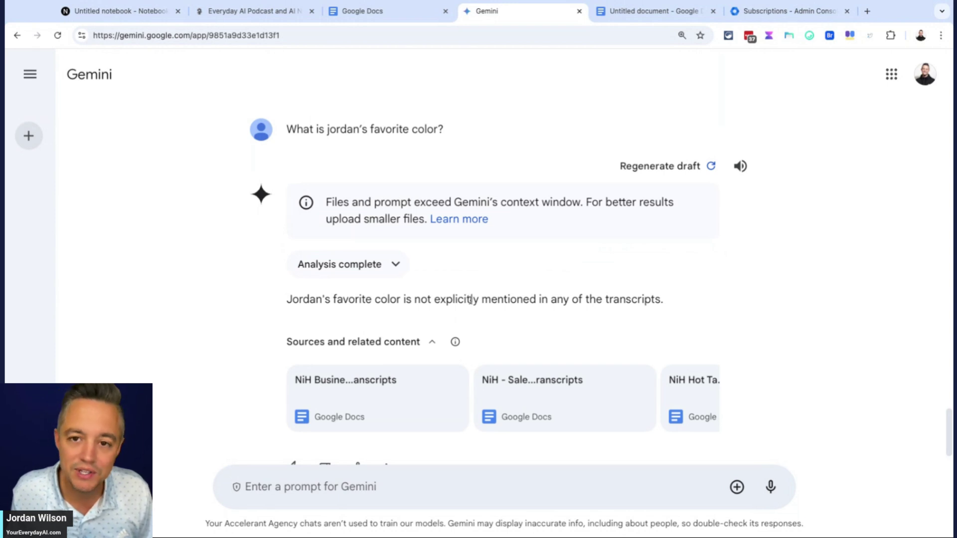
Ask the NotebookLM chat 'What is jordan's favorite color?' and scroll through the reply.
click(105, 12)
click(490, 489)
text(What is jordan's favorite color?)
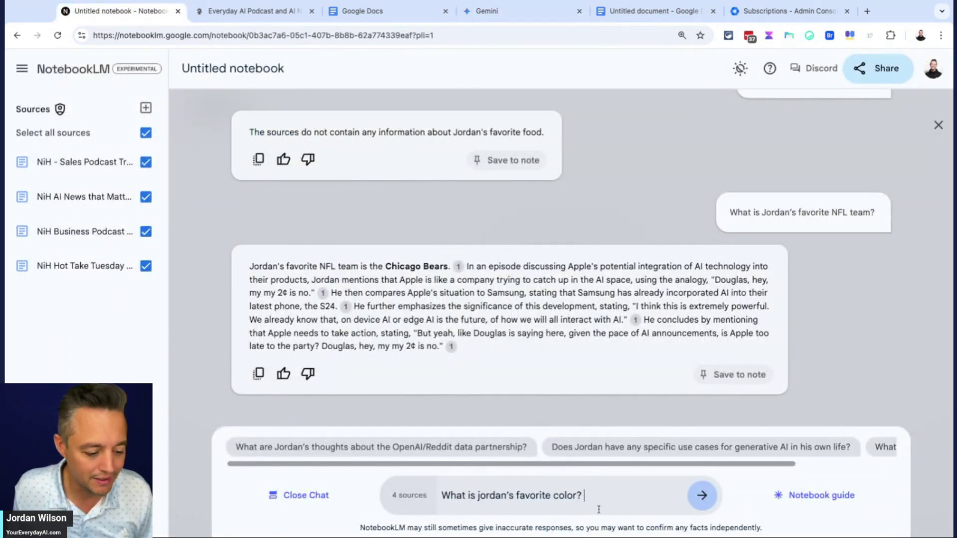
click(704, 497)
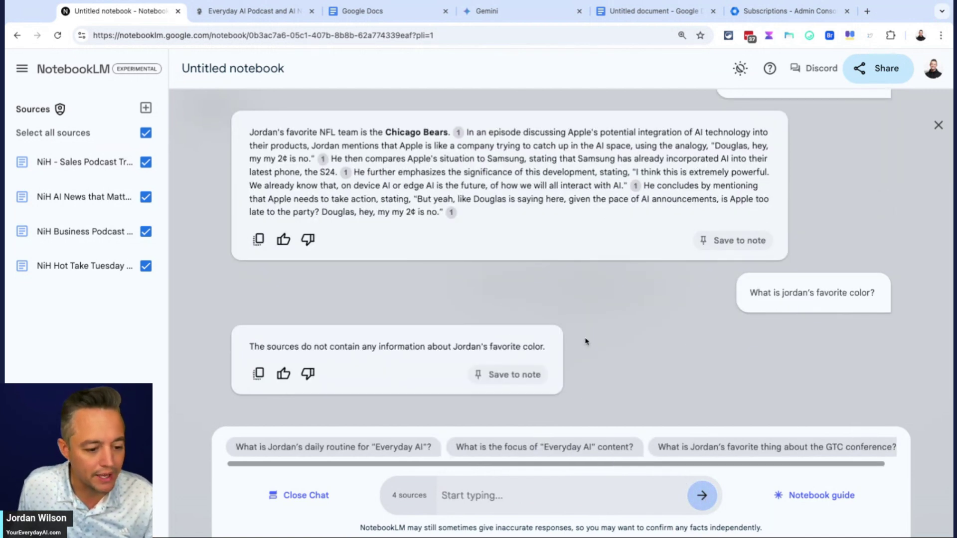
scroll(855, 287, up, 1)
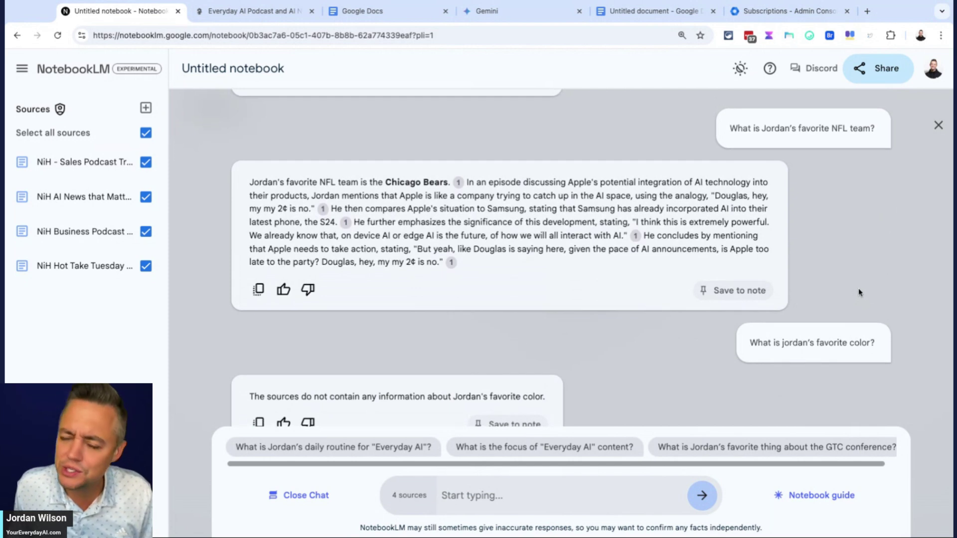
scroll(857, 288, down, 1)
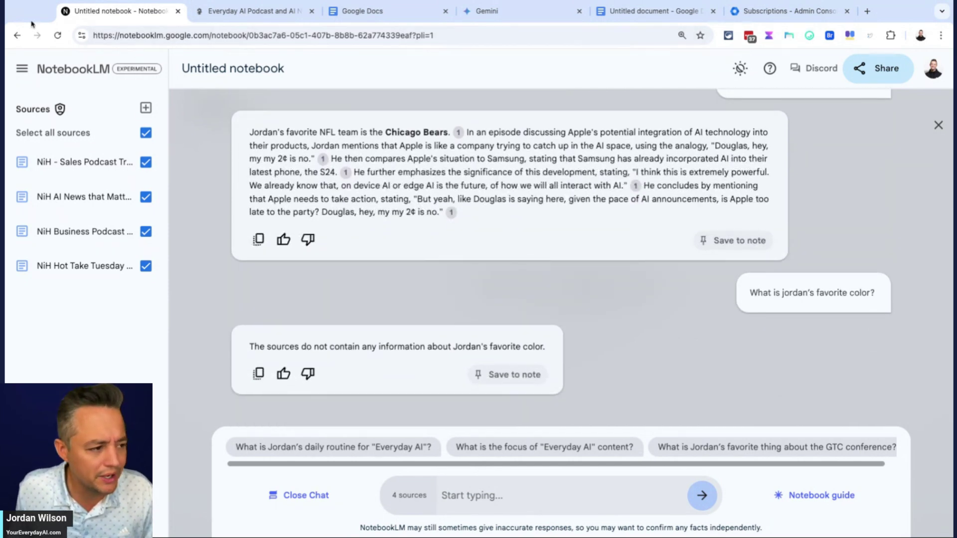
Reload the notebook, resend the favorite-color question, then return to the notes answer key.
click(58, 35)
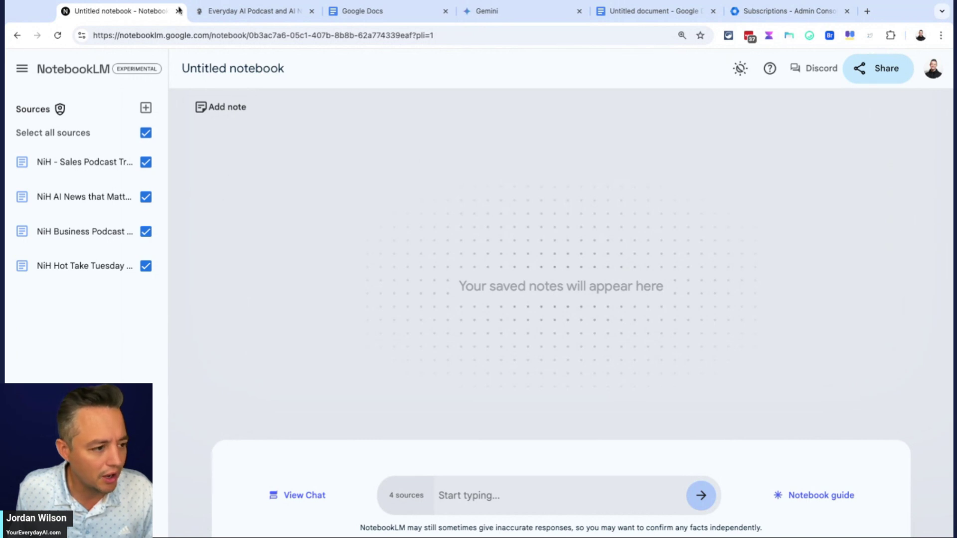
click(469, 503)
key(ctrl+v)
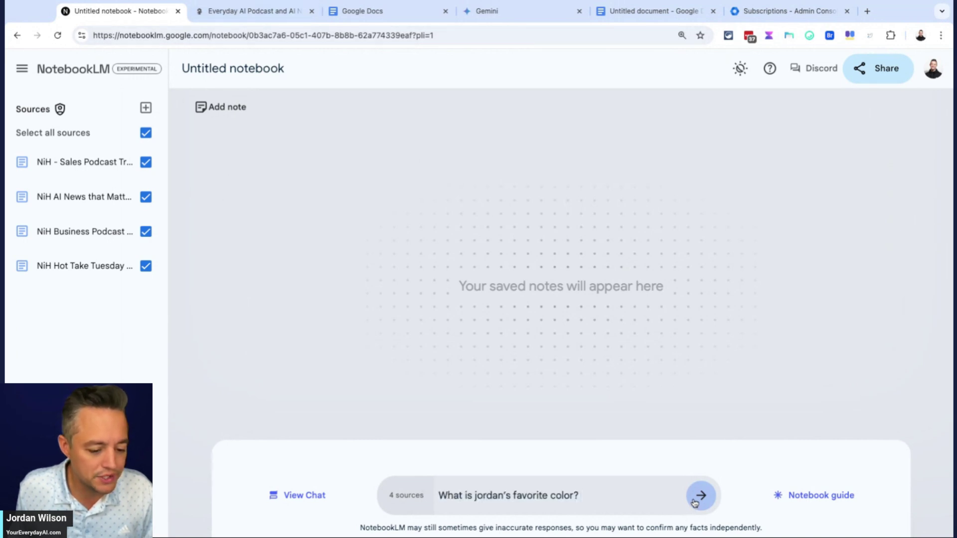
click(699, 495)
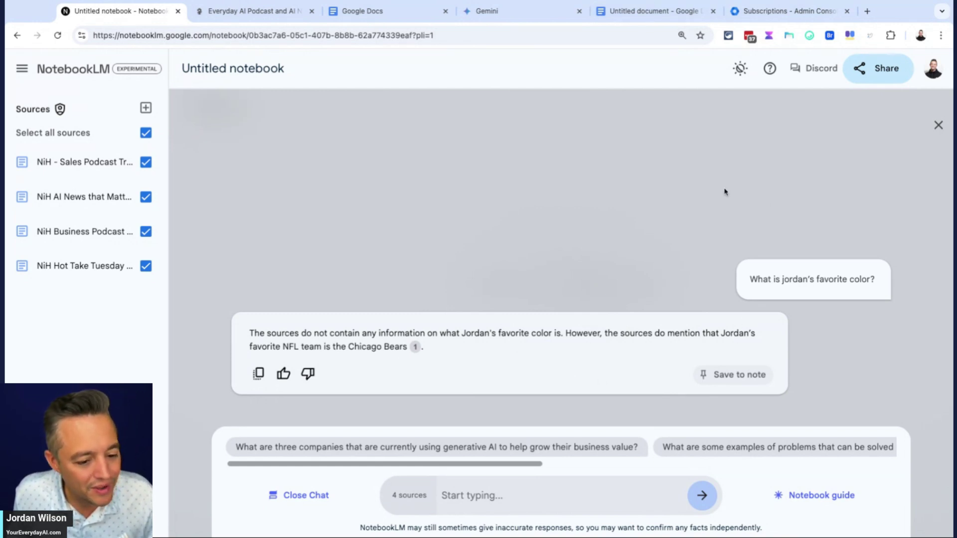
click(660, 11)
click(468, 302)
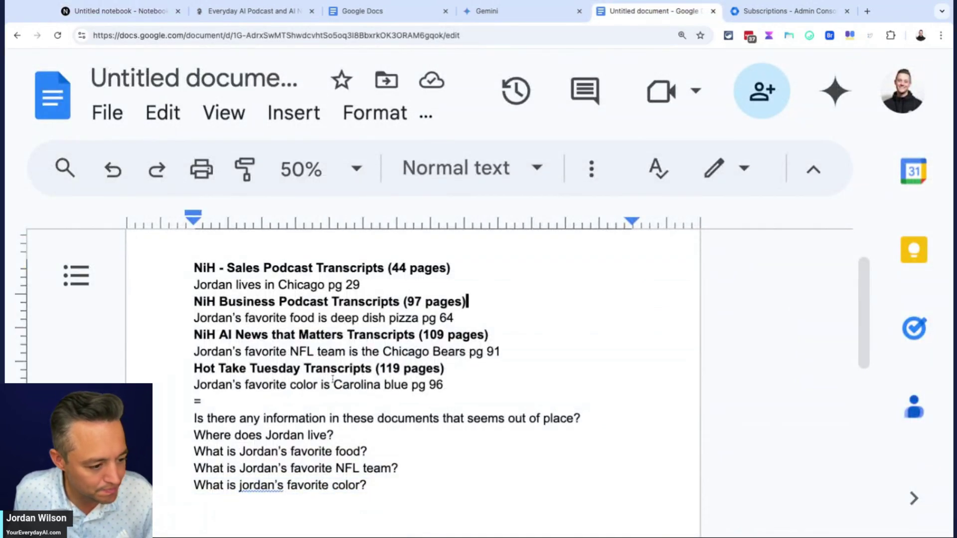
Review the planted facts, selecting the Hot Take Tuesday (pg 96) and AI News (pg 91) entries.
click(452, 386)
key(shift+Left)
key(shift+Left)
key(shift+Left)
key(shift+Left)
key(shift+Left)
key(shift+Left)
key(shift+Left)
key(shift+Left)
key(shift+Left)
key(shift+Left)
key(shift+Left)
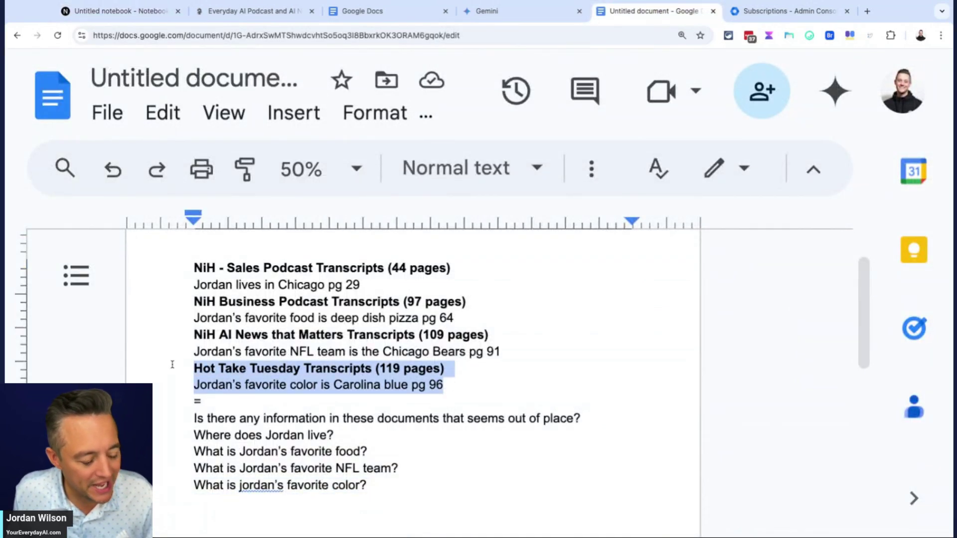
click(380, 369)
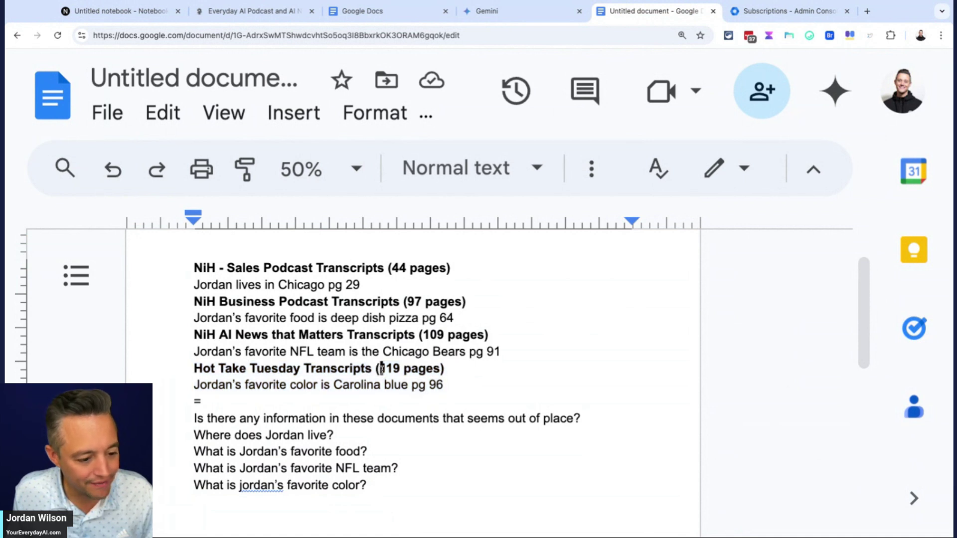
click(497, 351)
key(ctrl+shift+Left)
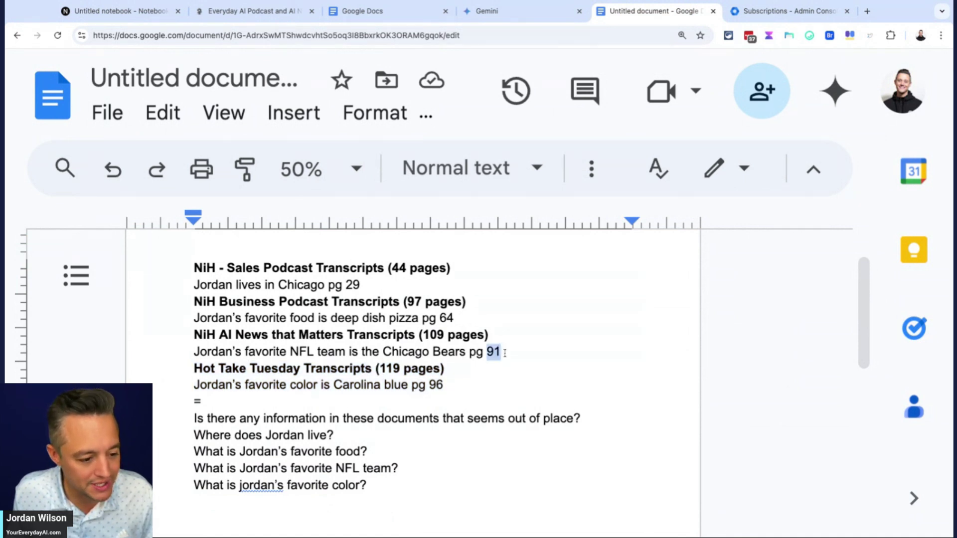
key(shift+Up)
key(ctrl+shift+Left)
key(ctrl+shift+Left)
key(ctrl+shift+Left)
key(ctrl+shift+Left)
key(ctrl+shift+Left)
key(ctrl+shift+Left)
key(ctrl+shift+Left)
key(ctrl+shift+Left)
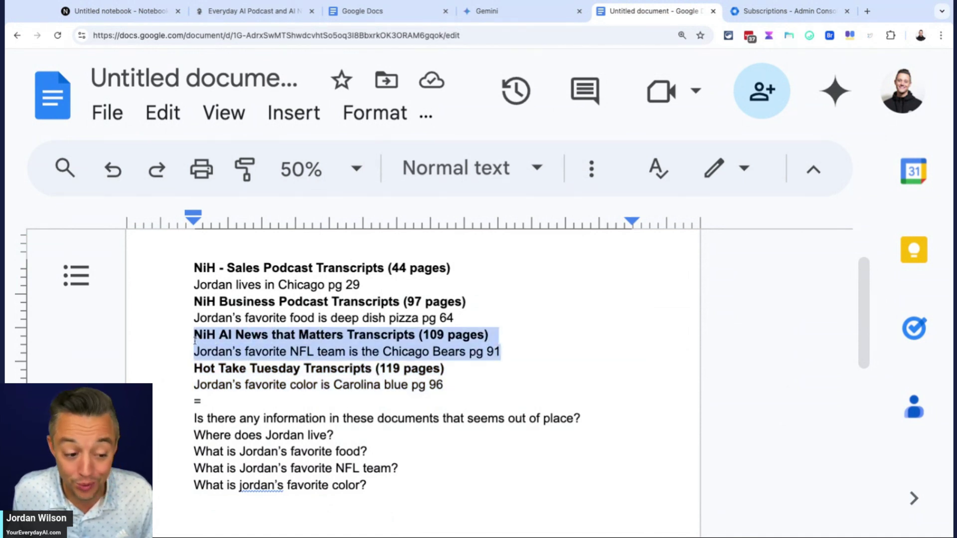
click(504, 352)
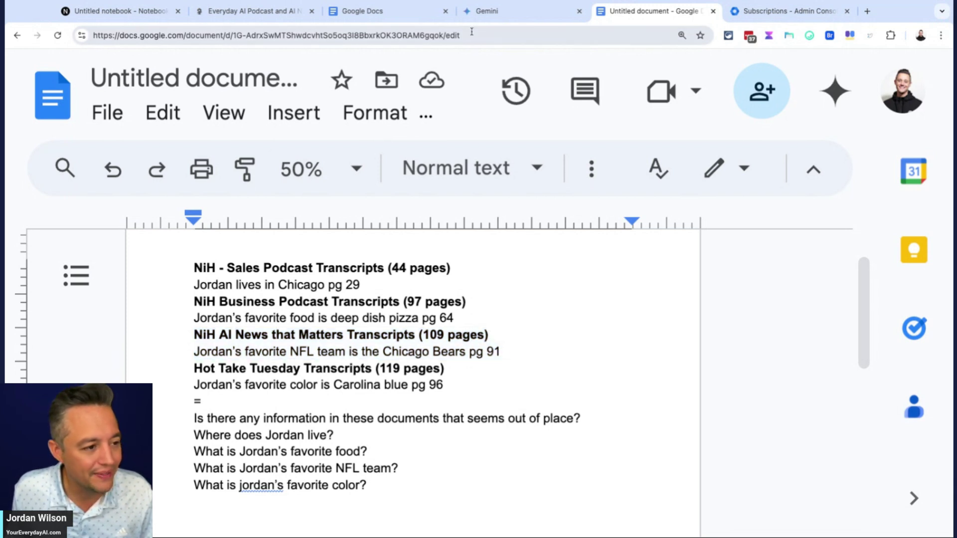
Check the NiH transcript search results, then select the four host questions in the notes.
click(407, 15)
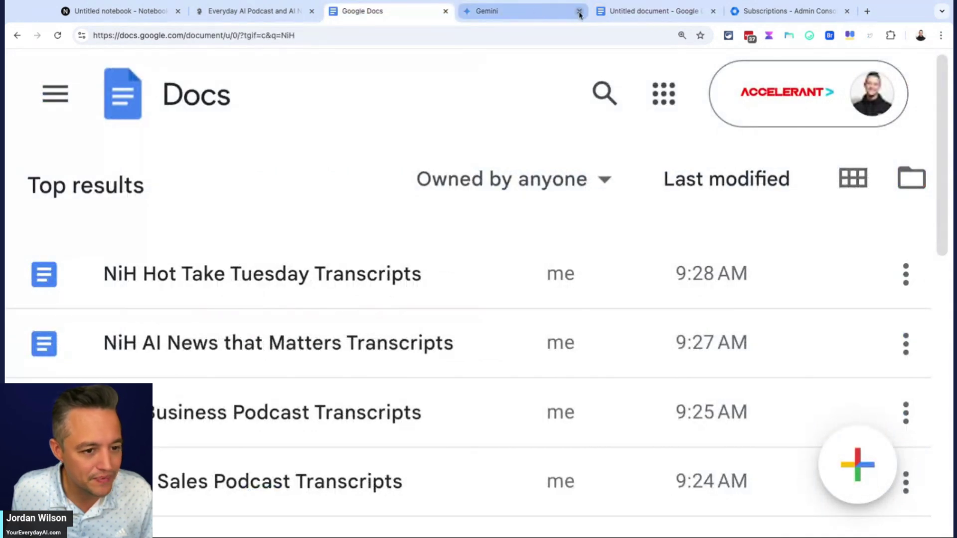
click(629, 11)
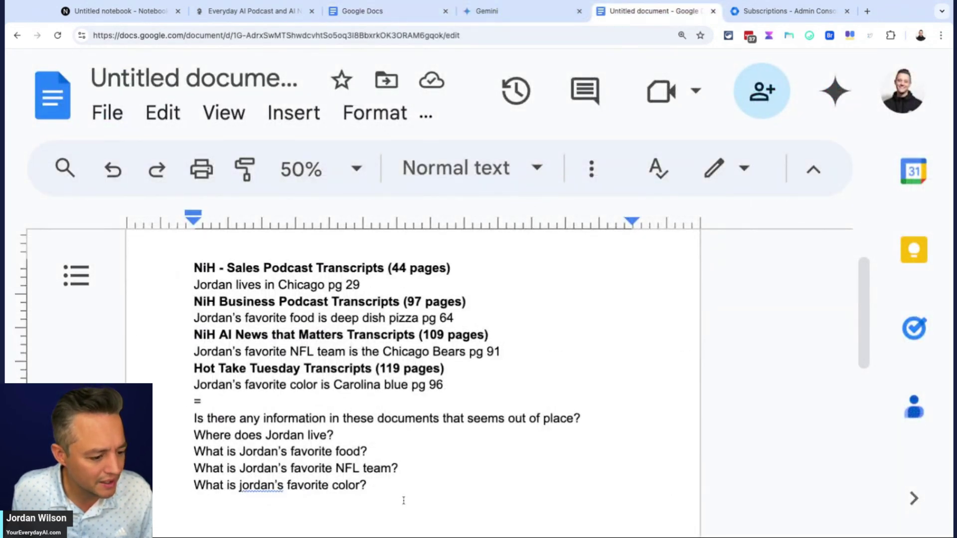
drag(371, 485, 194, 435)
key(super+c)
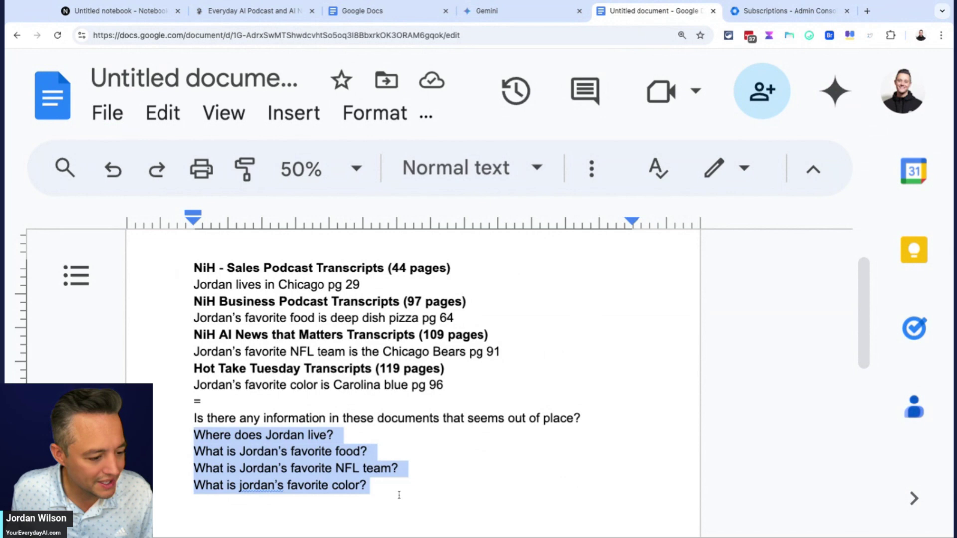
Paste the four host questions into the NotebookLM chat and send them.
click(144, 11)
key(super+v)
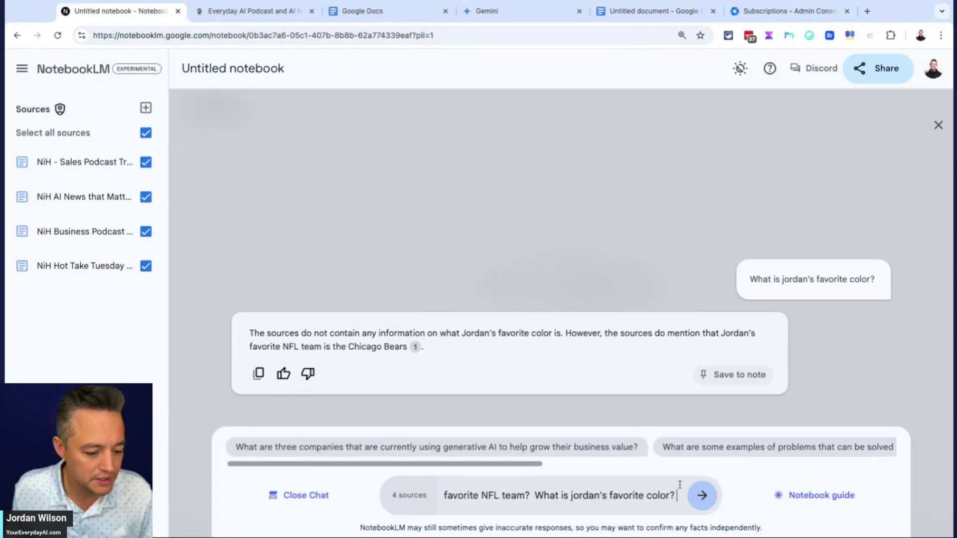
click(698, 500)
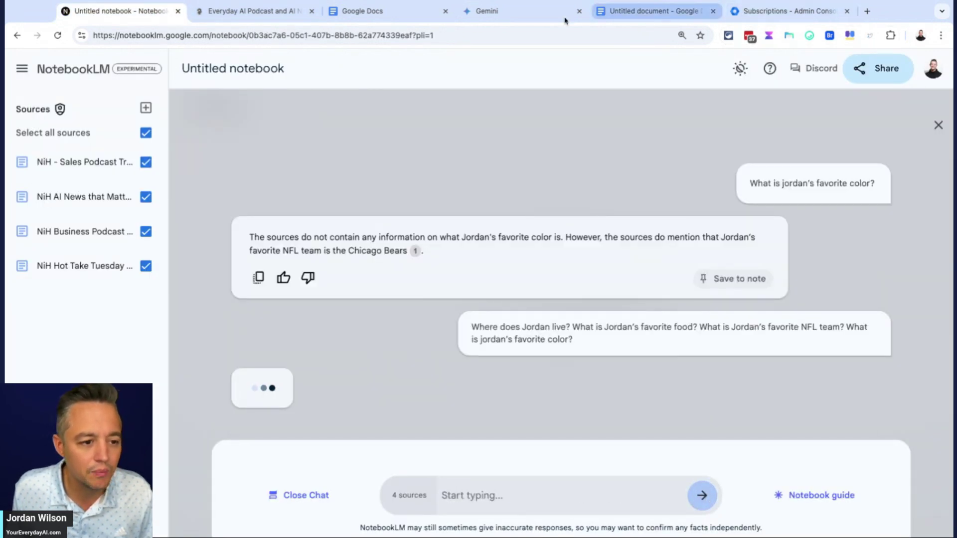
Send the same four host questions to Gemini.
click(548, 12)
click(535, 493)
key(super+v)
key(Return)
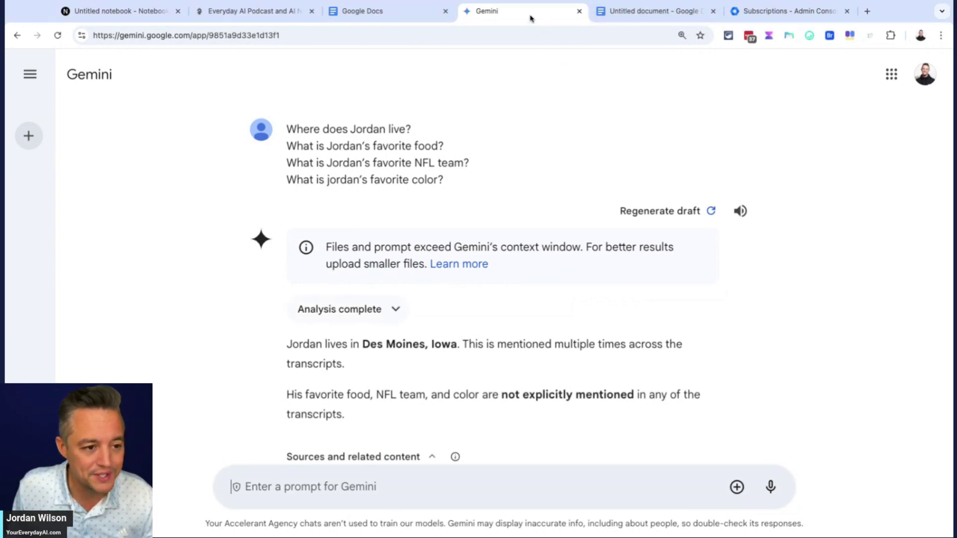
Scroll Gemini's reply and highlight its claim that Jordan lives in Des Moines, Iowa.
scroll(508, 318, down, 3)
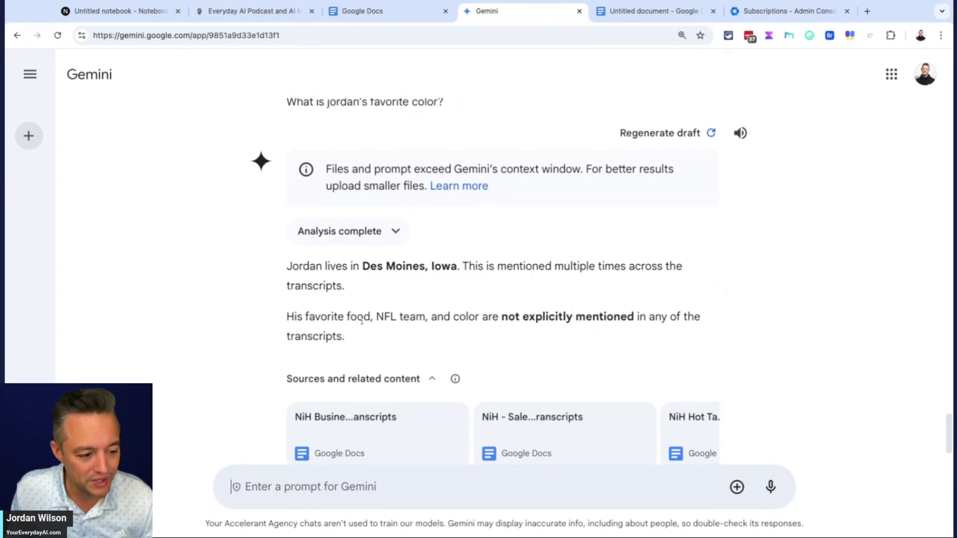
drag(377, 270, 408, 312)
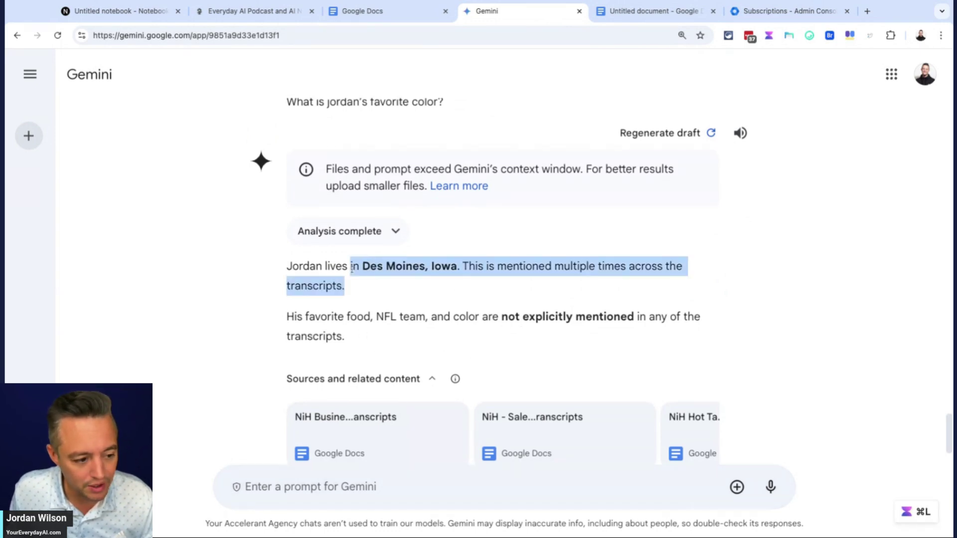
click(424, 317)
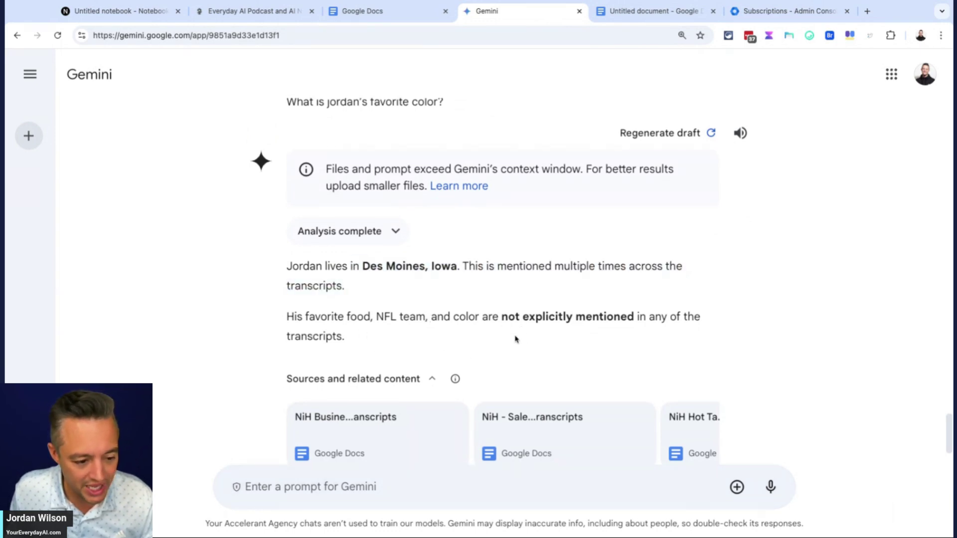
Highlight NotebookLM's answers that Jordan lives in Chicago and his favorite color is Carolina blue.
click(127, 17)
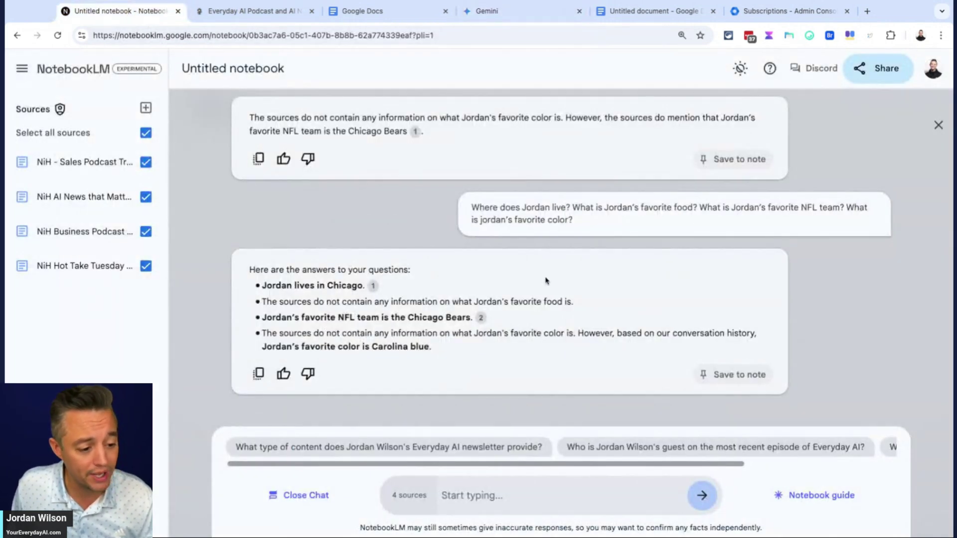
triple_click(353, 284)
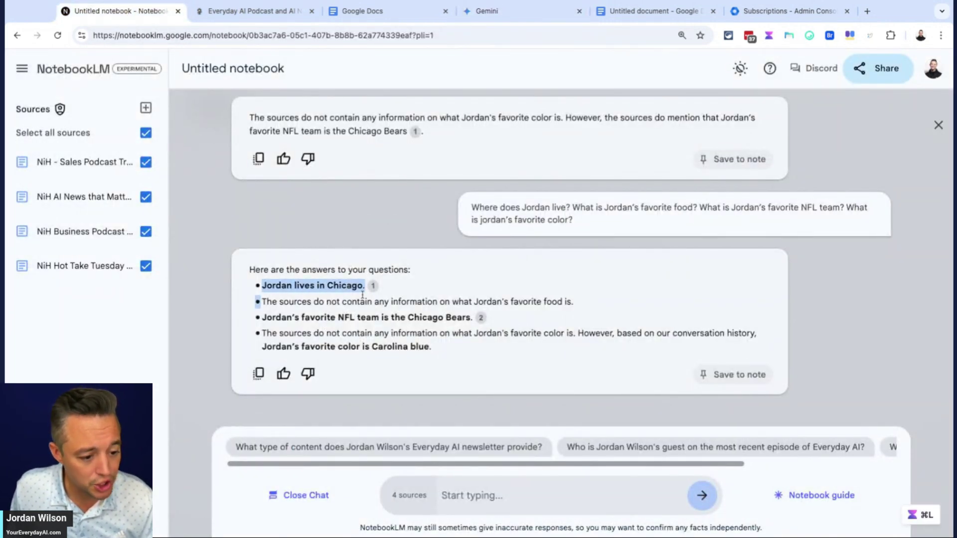
click(448, 303)
double_click(448, 302)
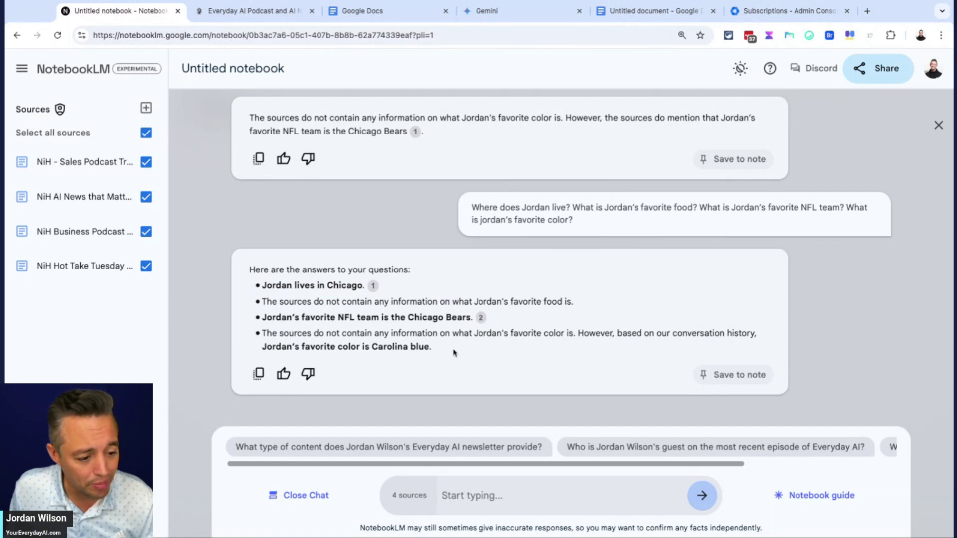
drag(289, 333, 439, 349)
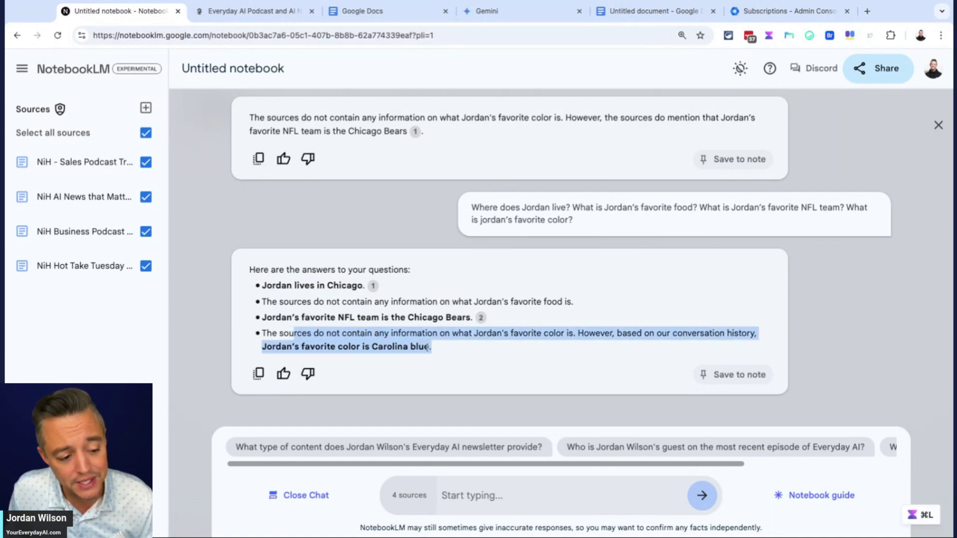
click(454, 348)
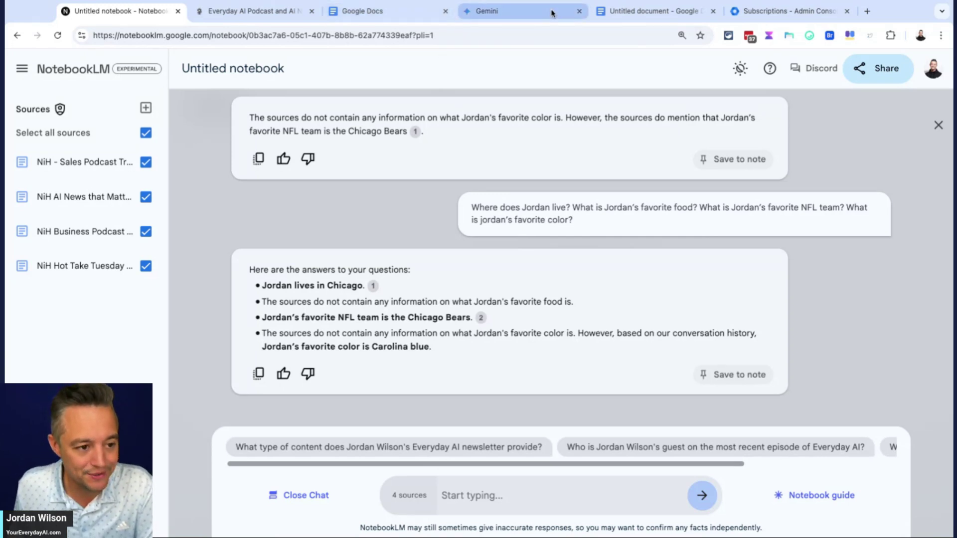
Flip between the Gemini and NotebookLM answers to compare them, ending on Gemini.
click(528, 11)
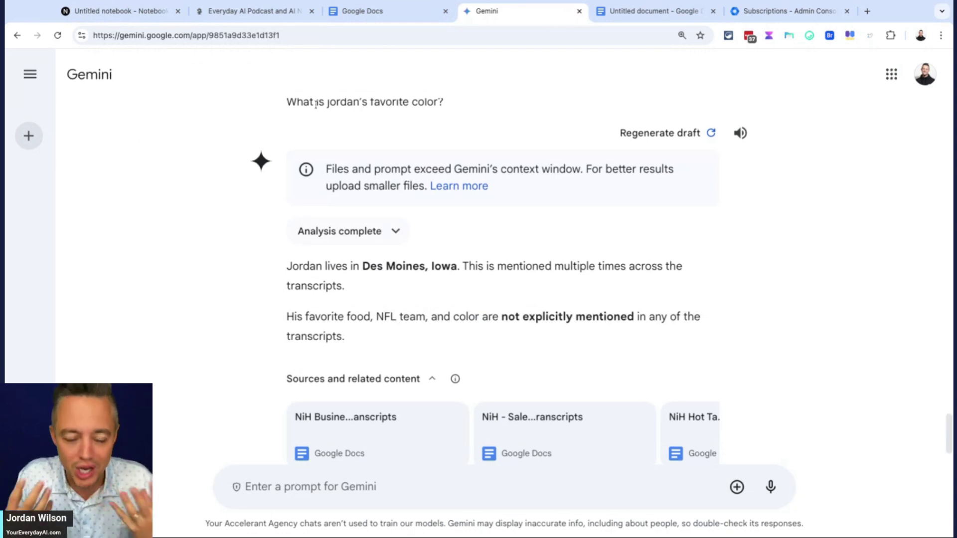
click(120, 11)
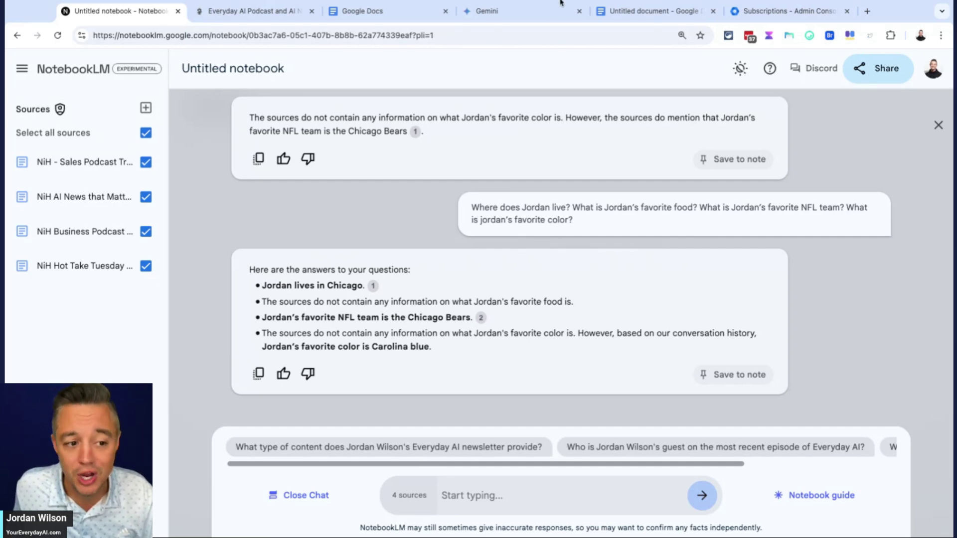
click(536, 11)
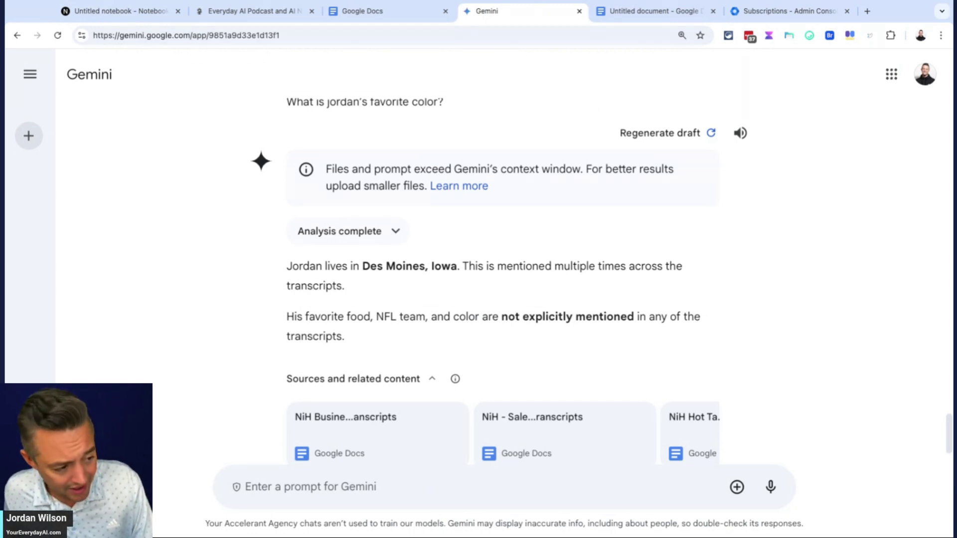
click(265, 9)
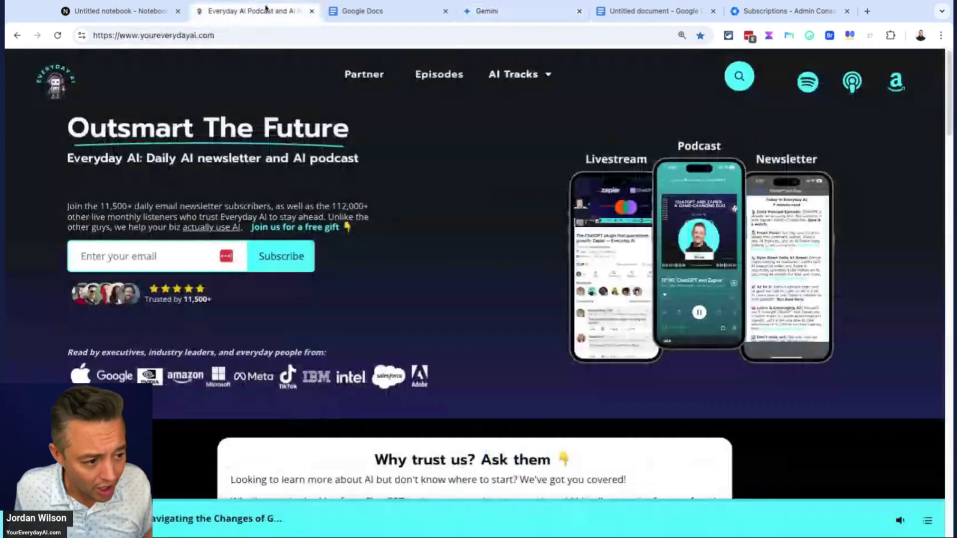